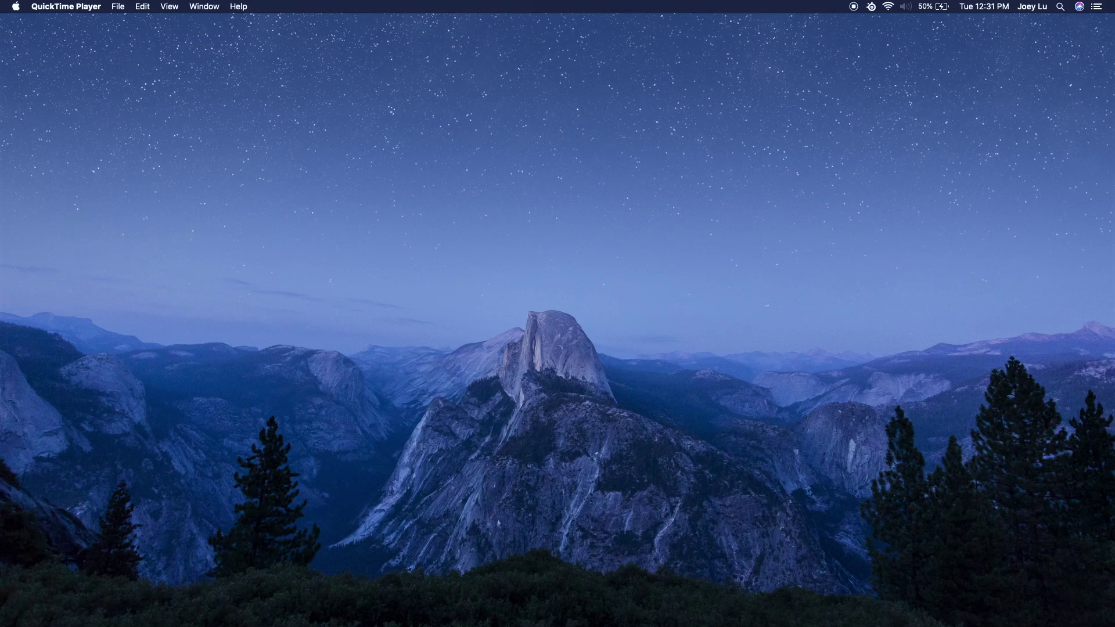
# Step: Switch to the full-screen Chrome space showing a blank new tab
pyautogui.hotkey('ctrl', 'Right')
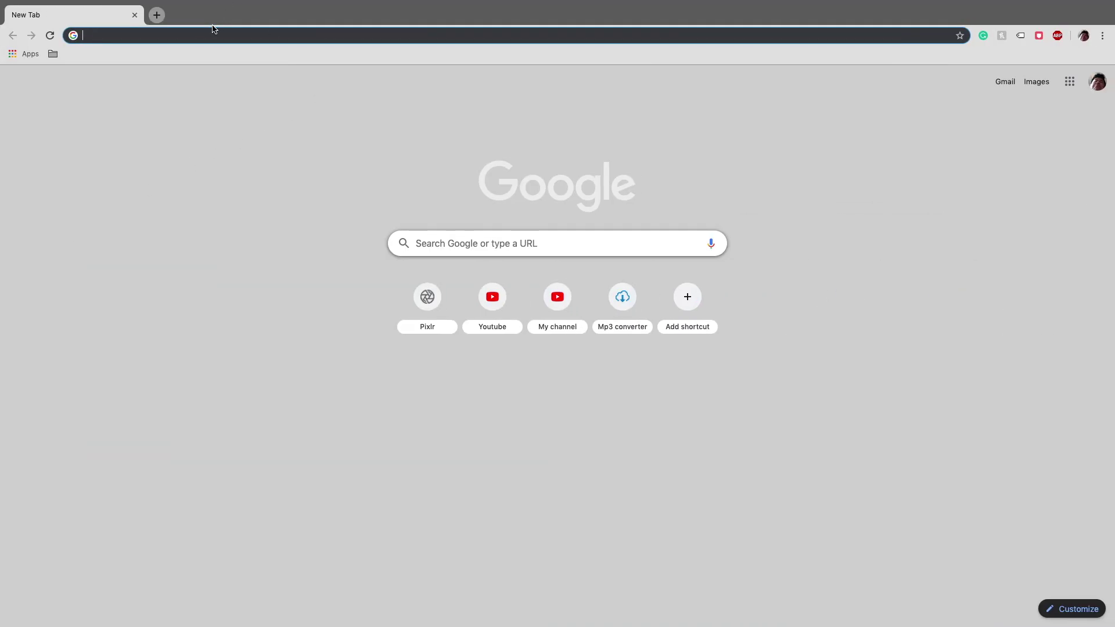
# Step: Search 'steelseries engine', open steelseries.com/engine and start the Windows download
pyautogui.write('steelseries ')
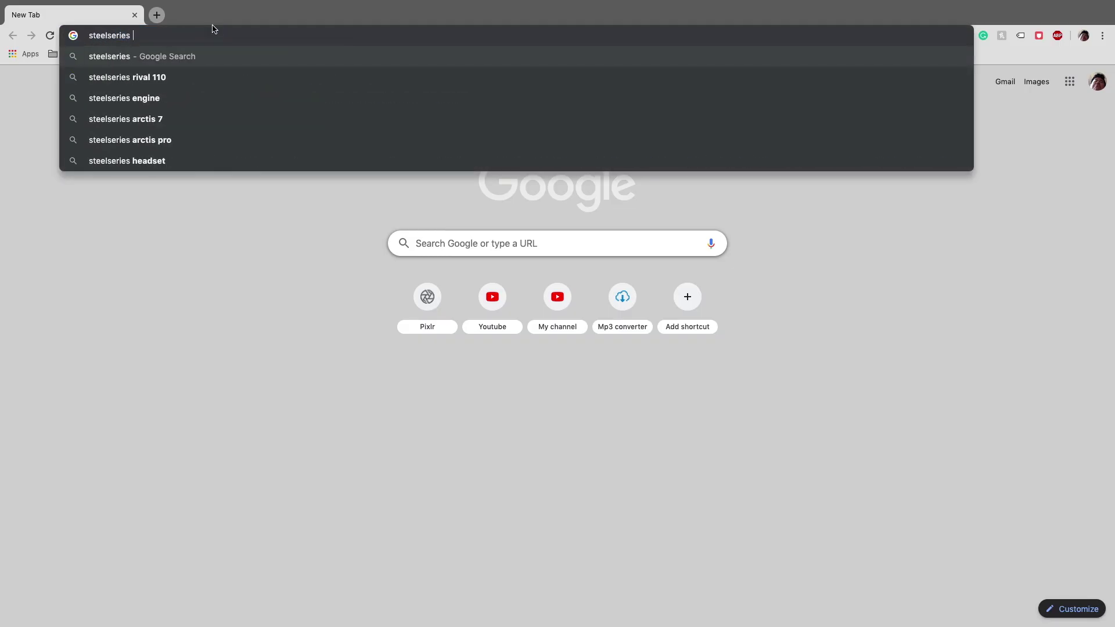
pyautogui.write('engine')
pyautogui.press('Return')
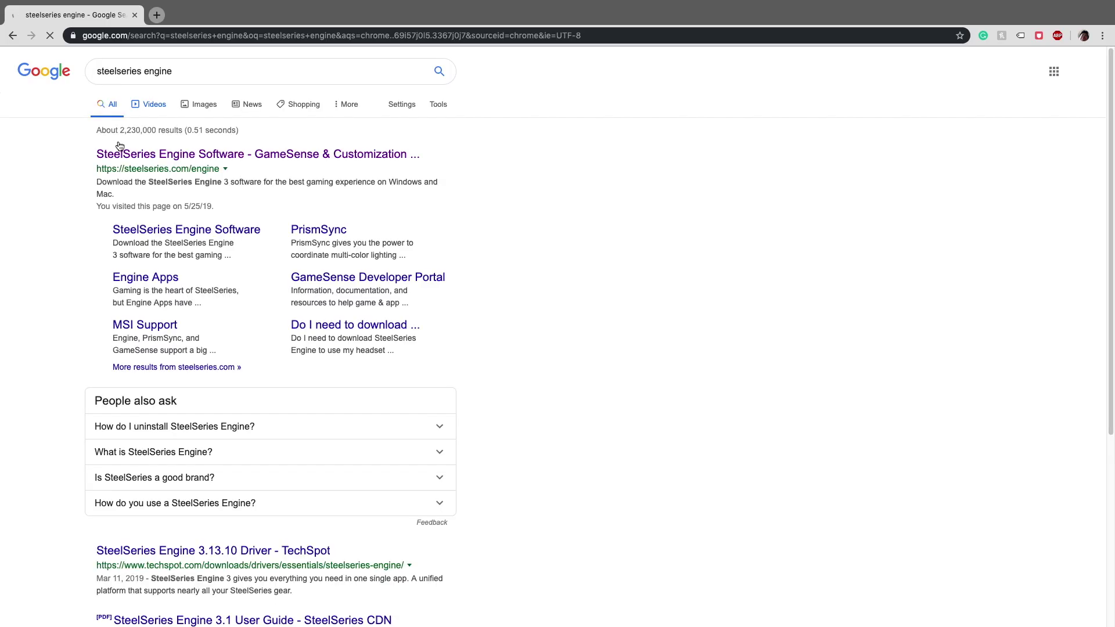
pyautogui.click(172, 159)
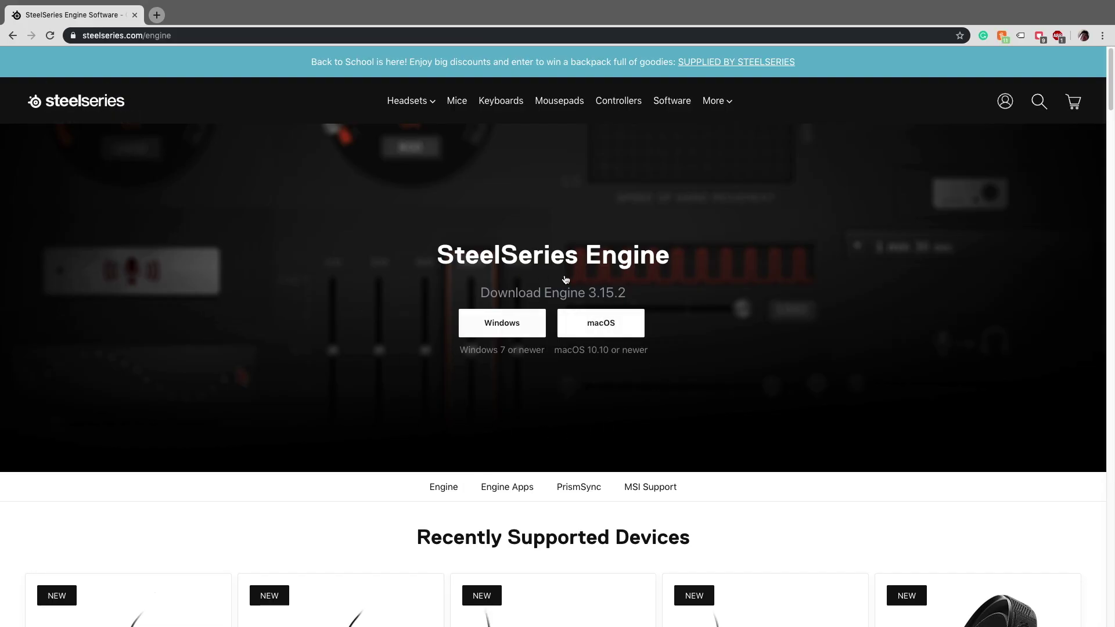
pyautogui.click(517, 318)
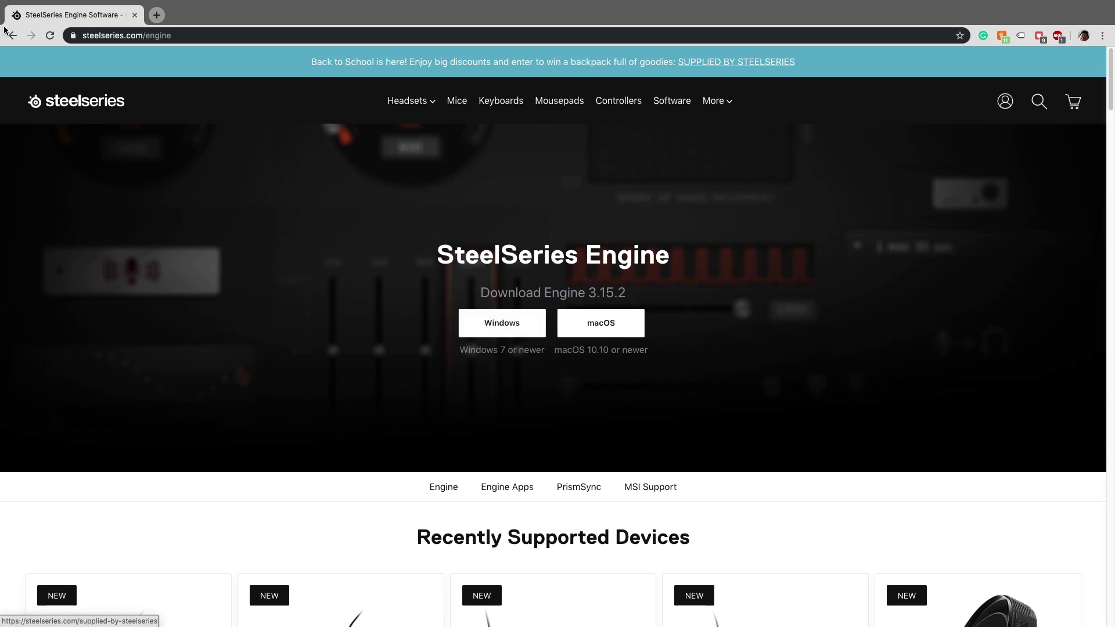
pyautogui.scroll(-7, 235, 318)
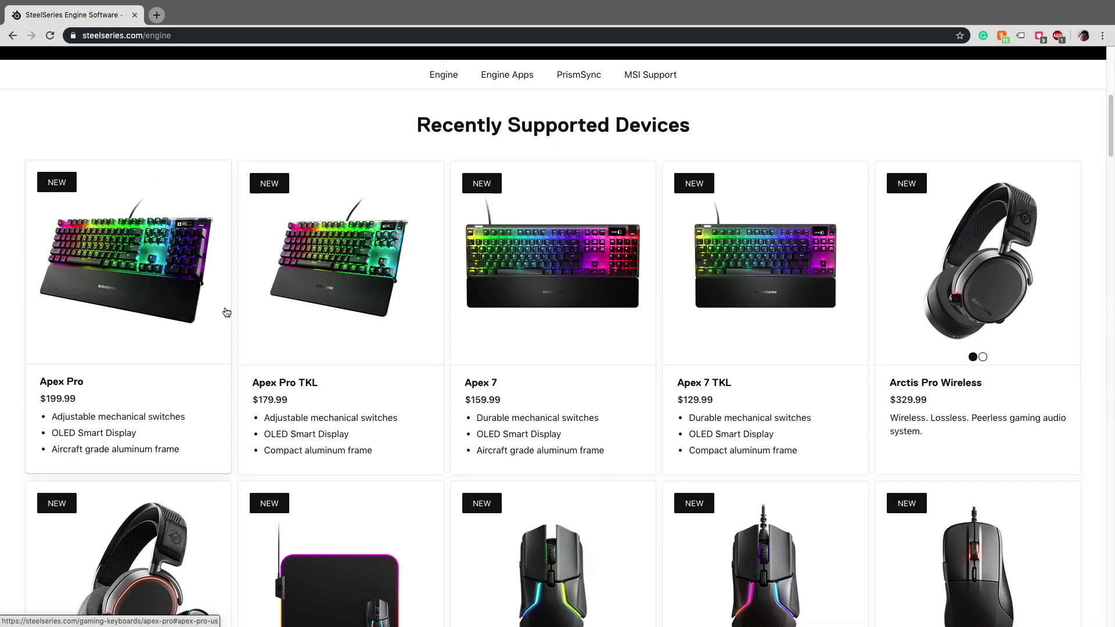
pyautogui.scroll(-5, 226, 313)
pyautogui.scroll(-3, 226, 312)
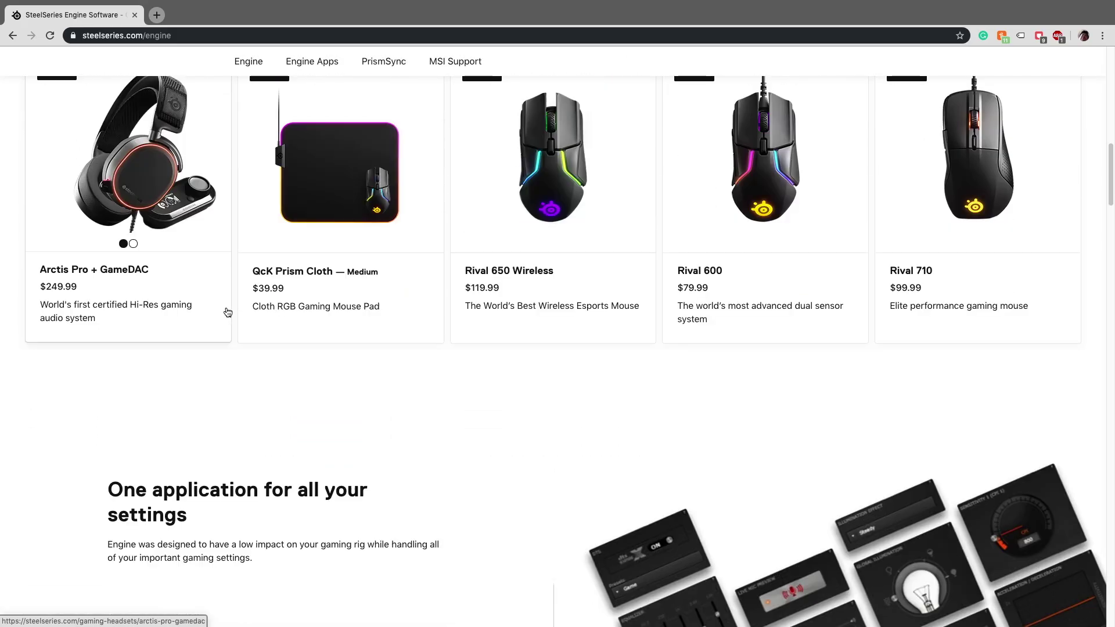
pyautogui.scroll(1, 226, 312)
pyautogui.scroll(1, 916, 267)
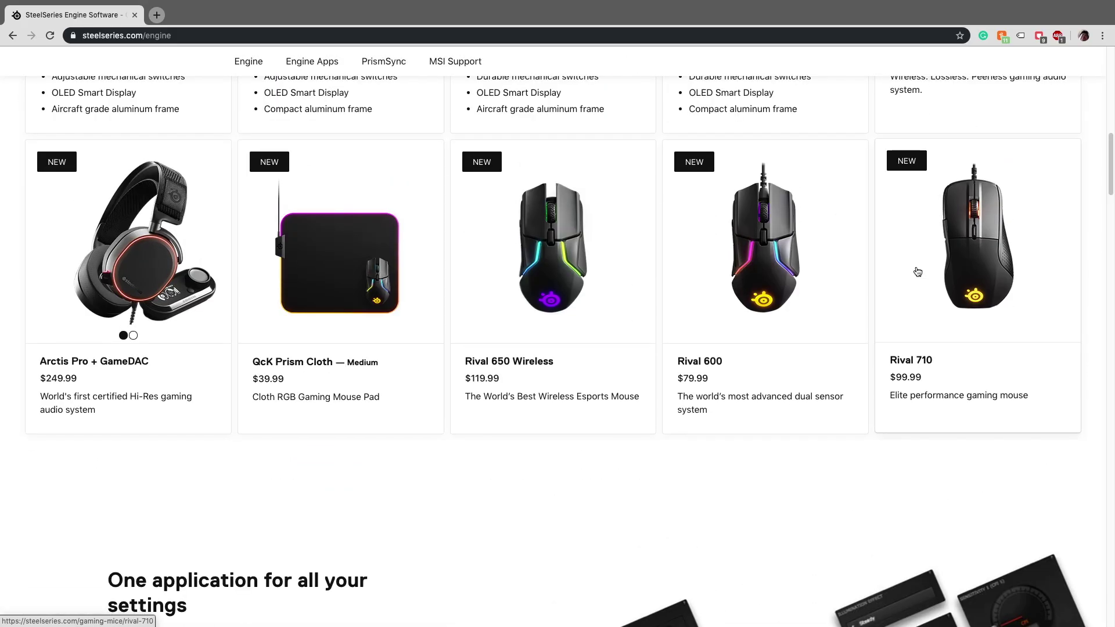
pyautogui.scroll(6, 871, 290)
pyautogui.scroll(-12, 806, 312)
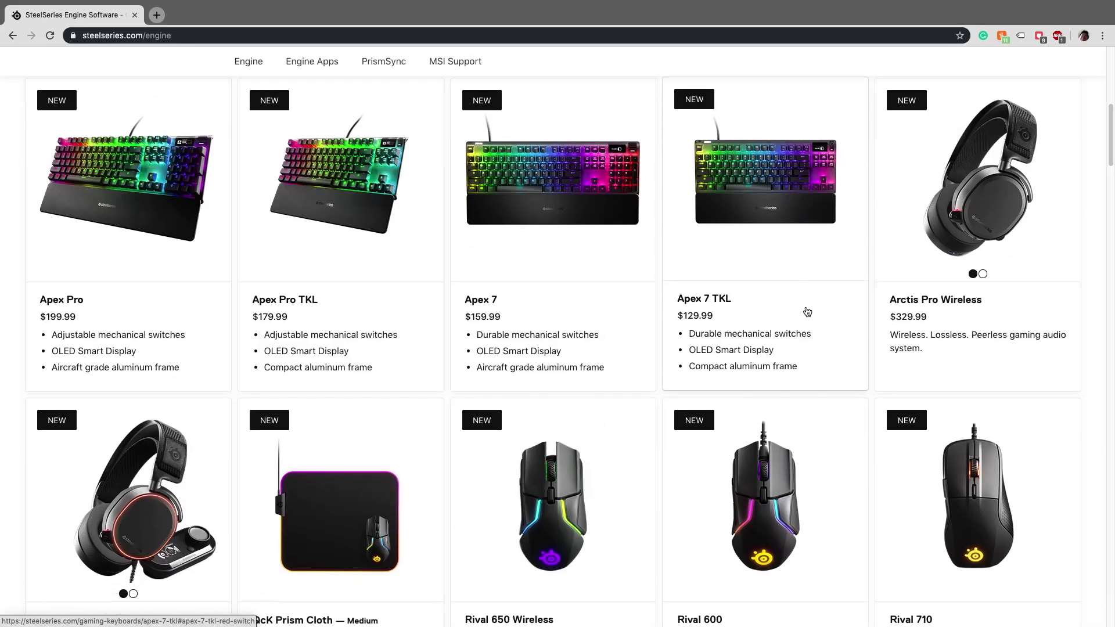
pyautogui.scroll(-15, 807, 310)
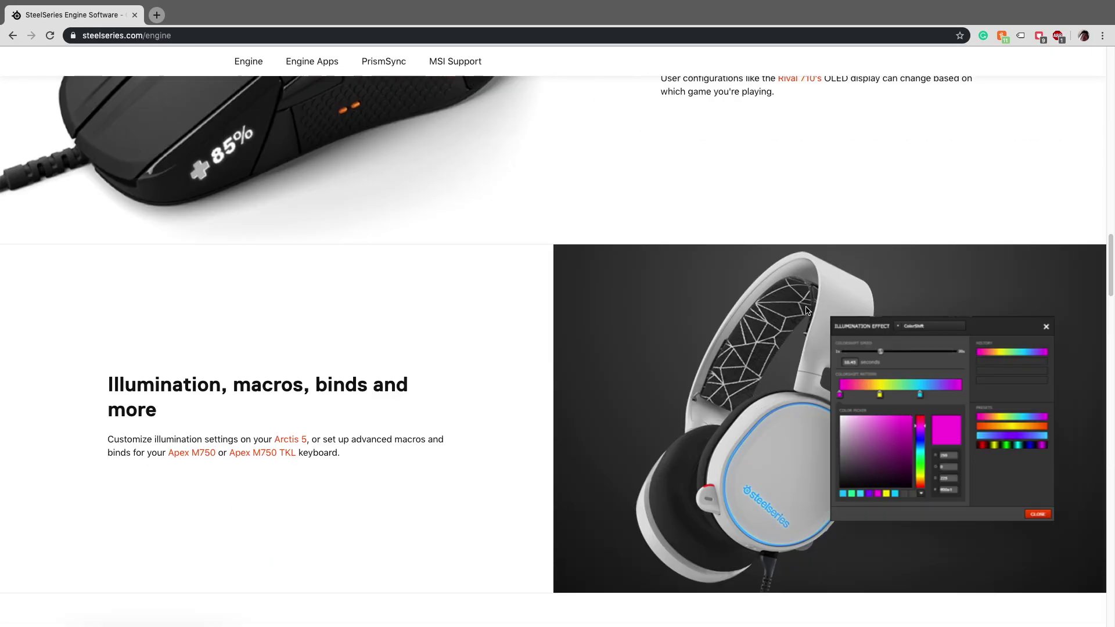
pyautogui.scroll(20, 807, 311)
pyautogui.scroll(13, 807, 311)
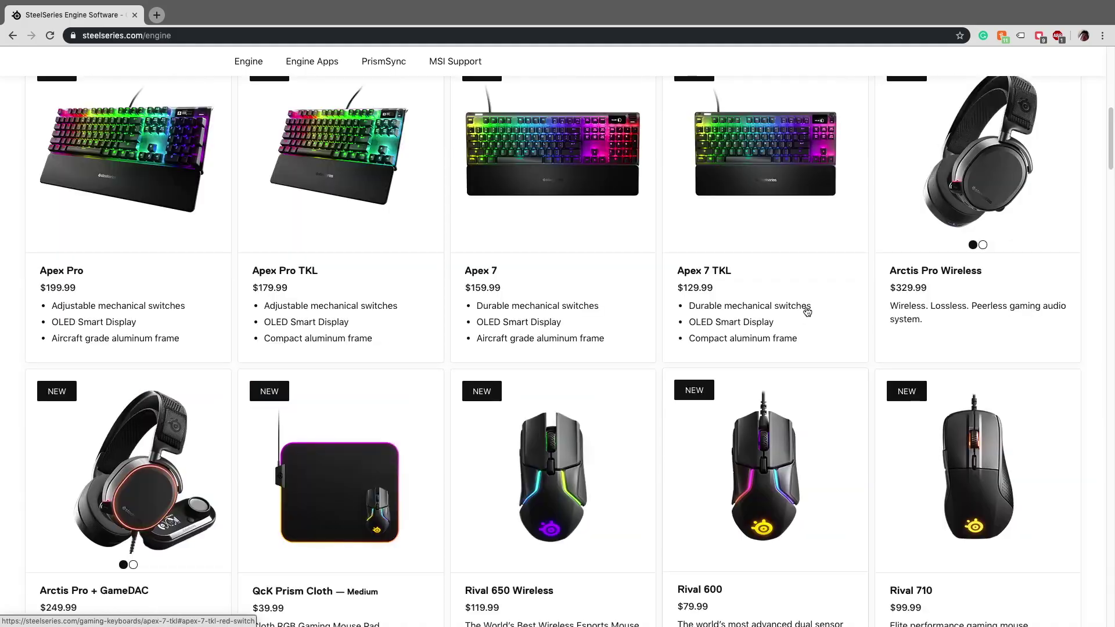
pyautogui.scroll(-5, 519, 174)
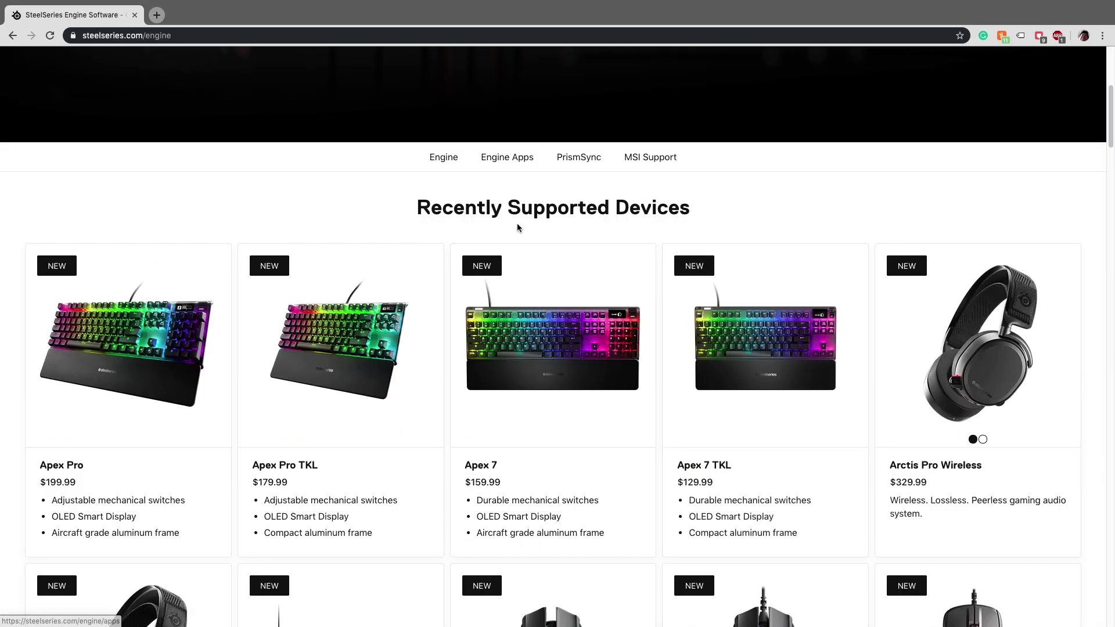
pyautogui.scroll(-1, 471, 213)
pyautogui.scroll(-5, 471, 213)
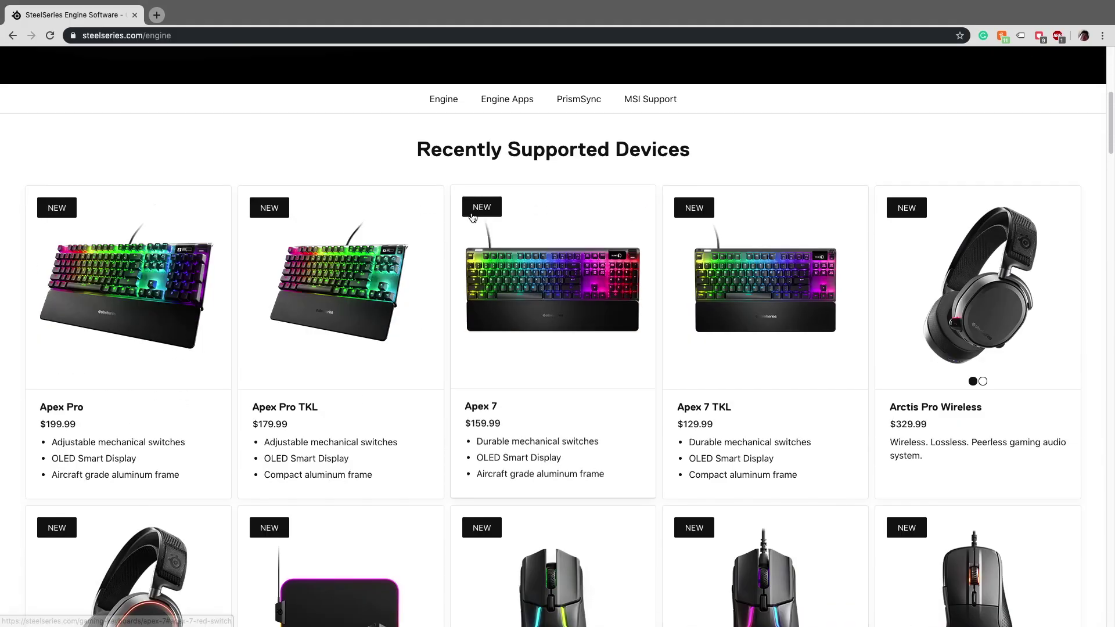
pyautogui.scroll(-4, 635, 314)
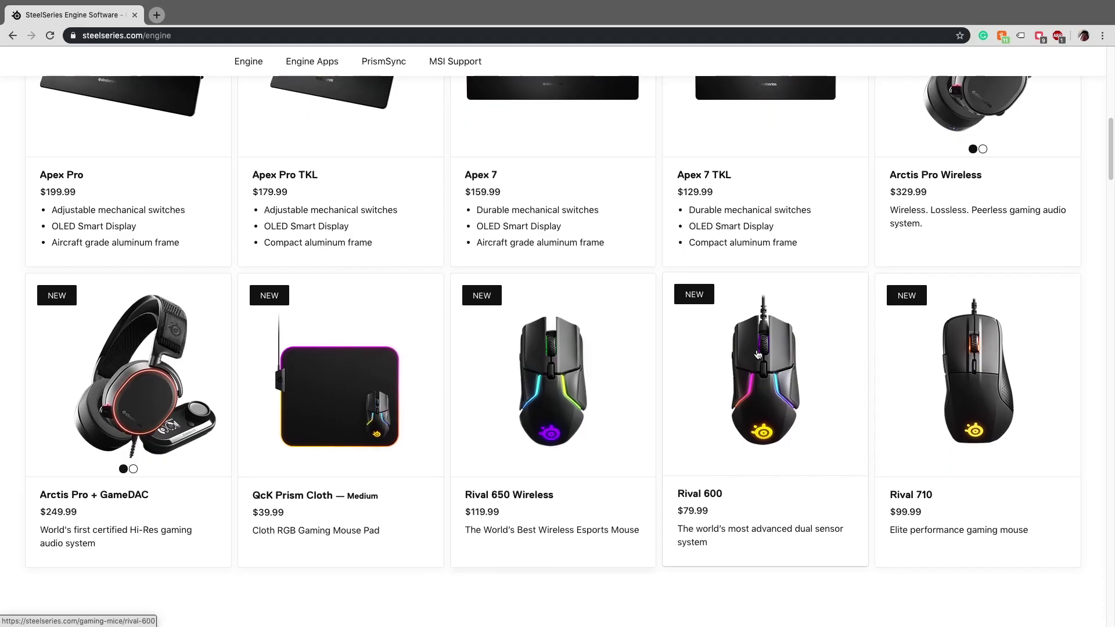
pyautogui.scroll(-4, 513, 352)
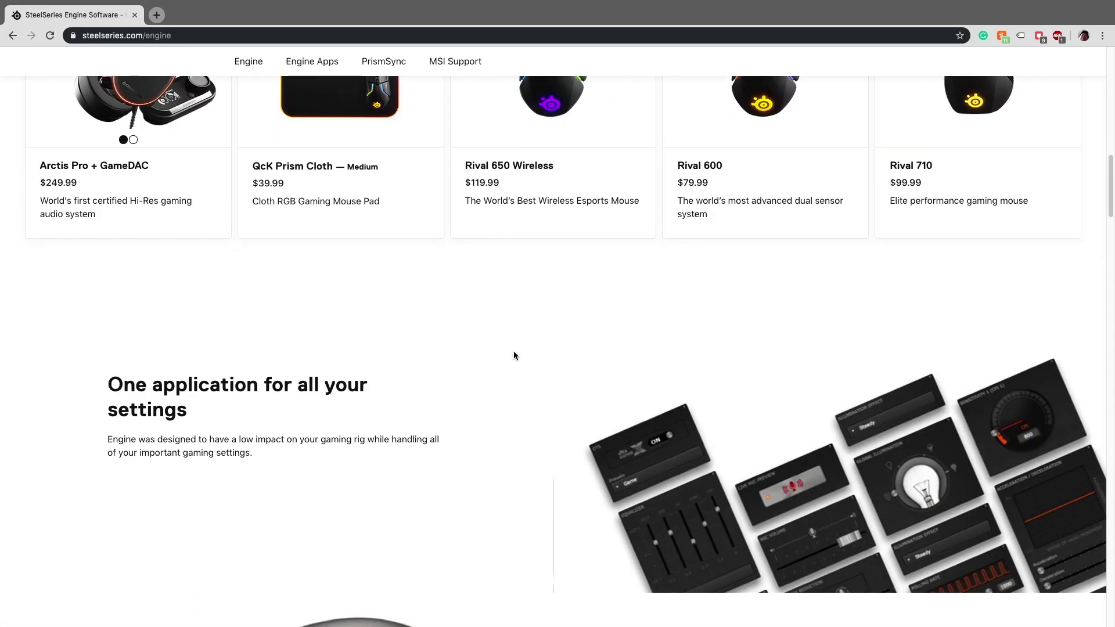
pyautogui.scroll(12, 462, 336)
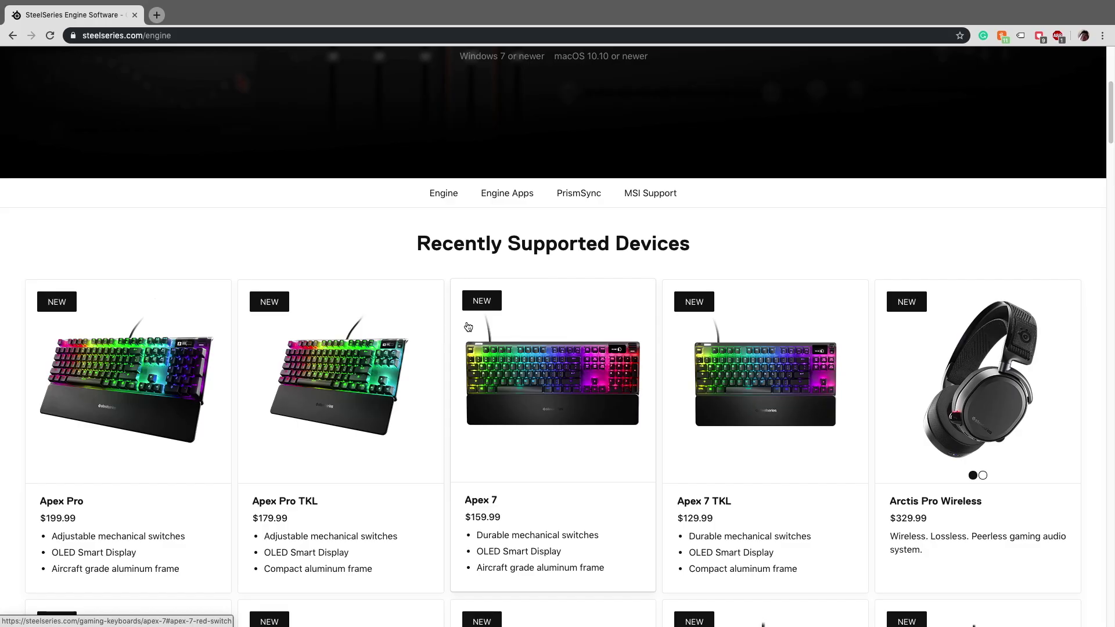
pyautogui.scroll(2, 299, 231)
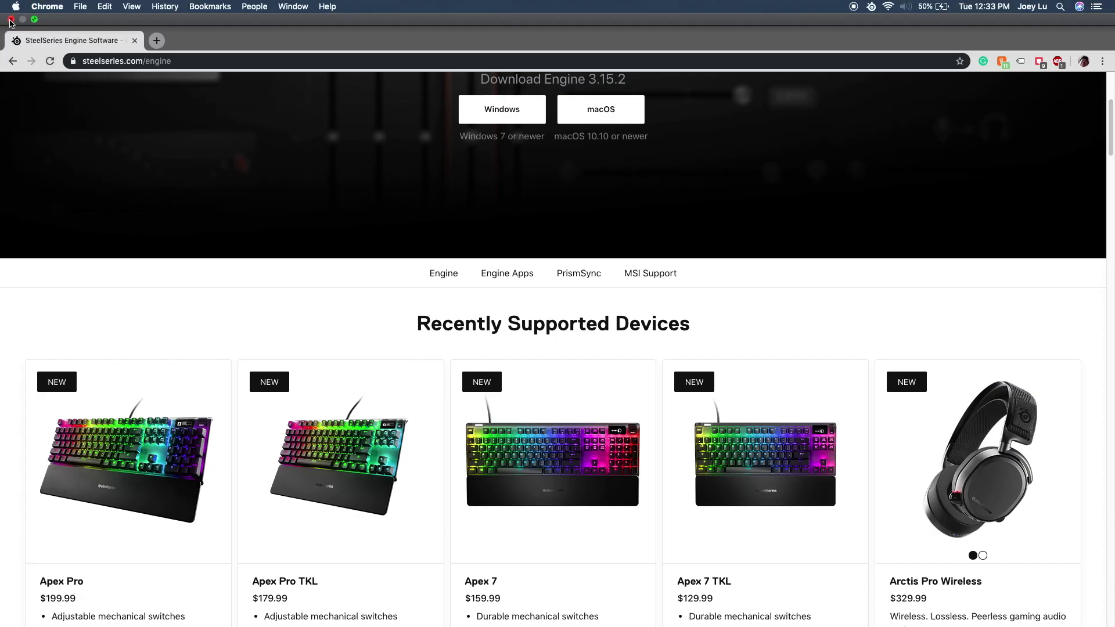
# Step: Return to the desktop and launch SteelSeries Engine 3 through a Spotlight search for 'steel'
pyautogui.hotkey('ctrl', 'Left')
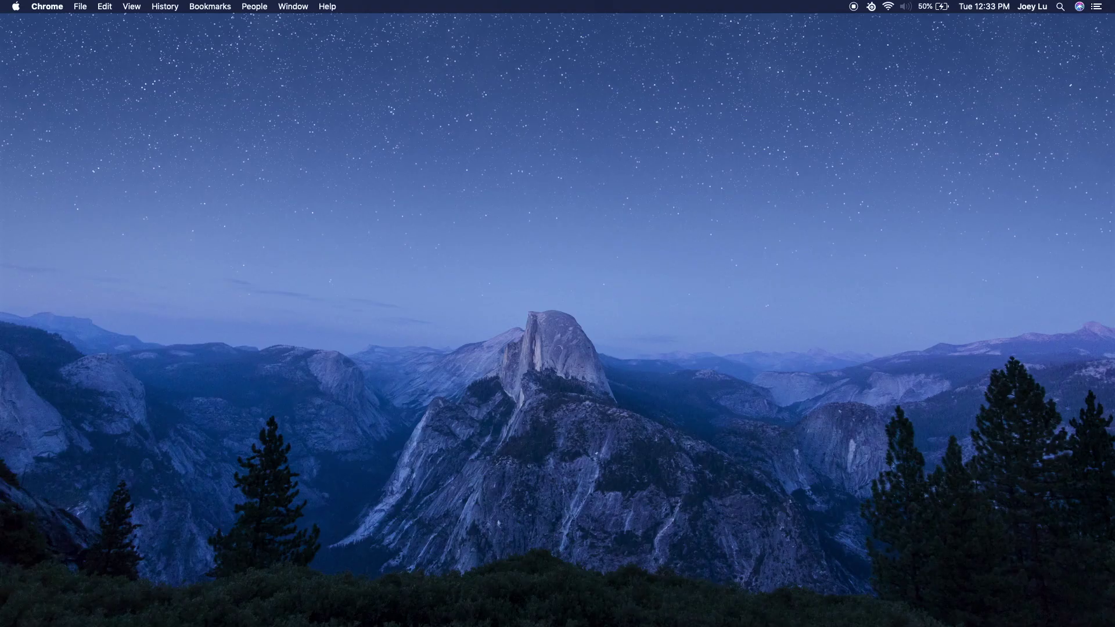
pyautogui.click(693, 266)
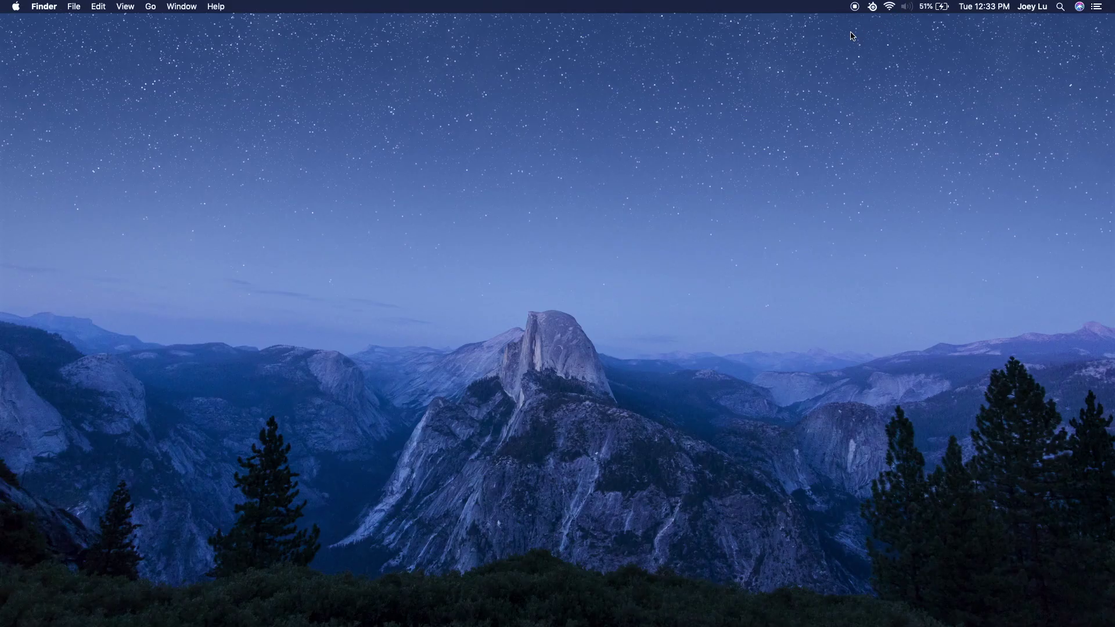
pyautogui.press('super+space')
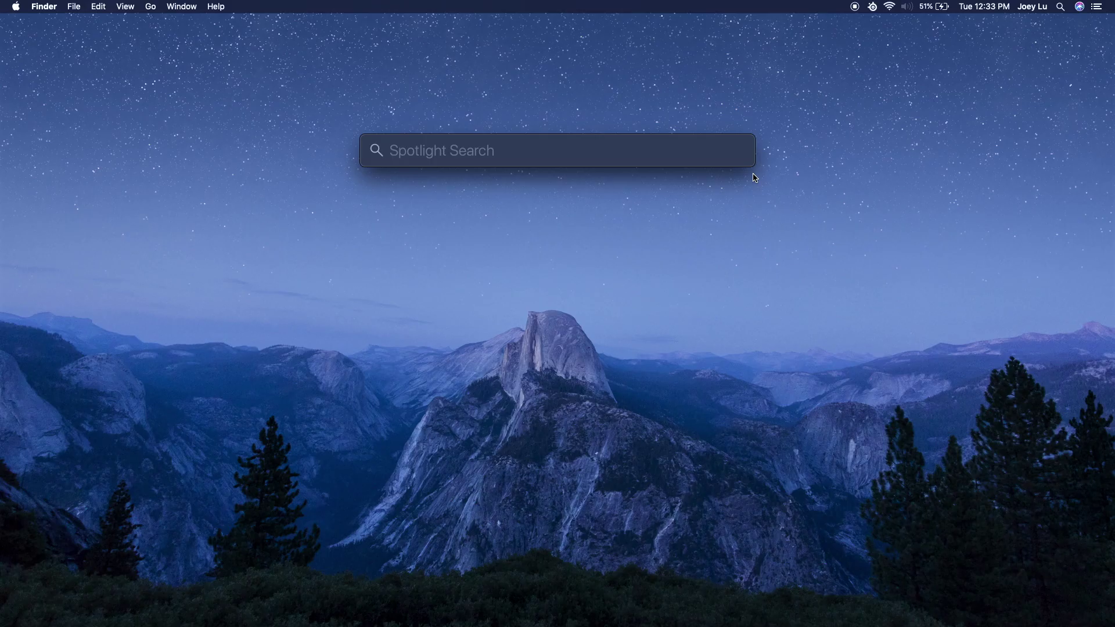
pyautogui.write('steel')
pyautogui.press('Return')
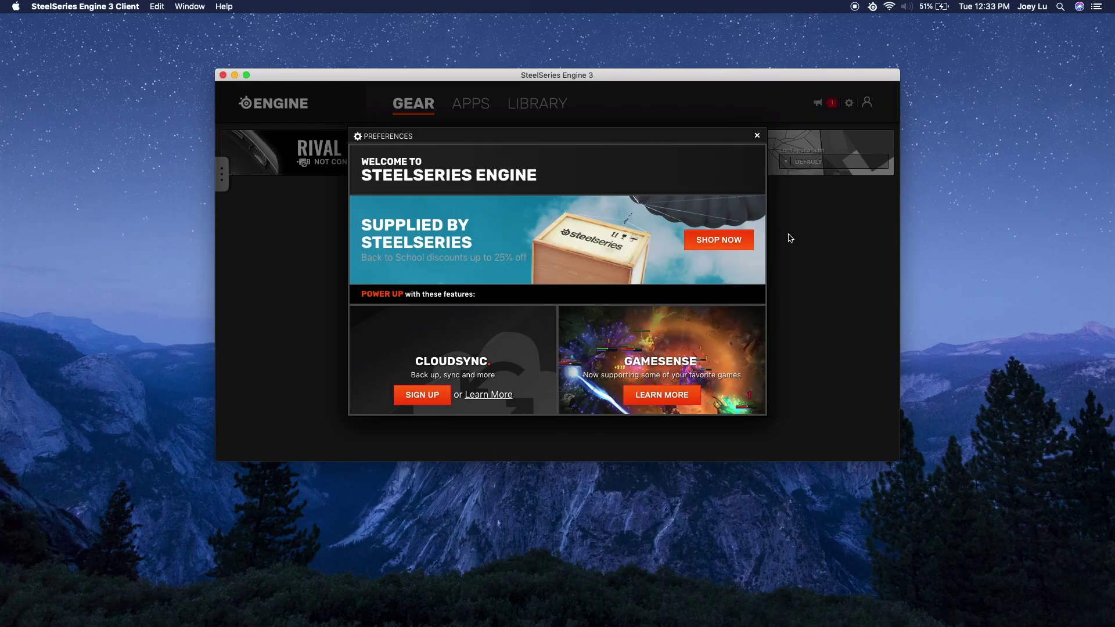
# Step: Close the Preferences welcome dialog and open the RIVAL 110 configuration window
pyautogui.click(756, 136)
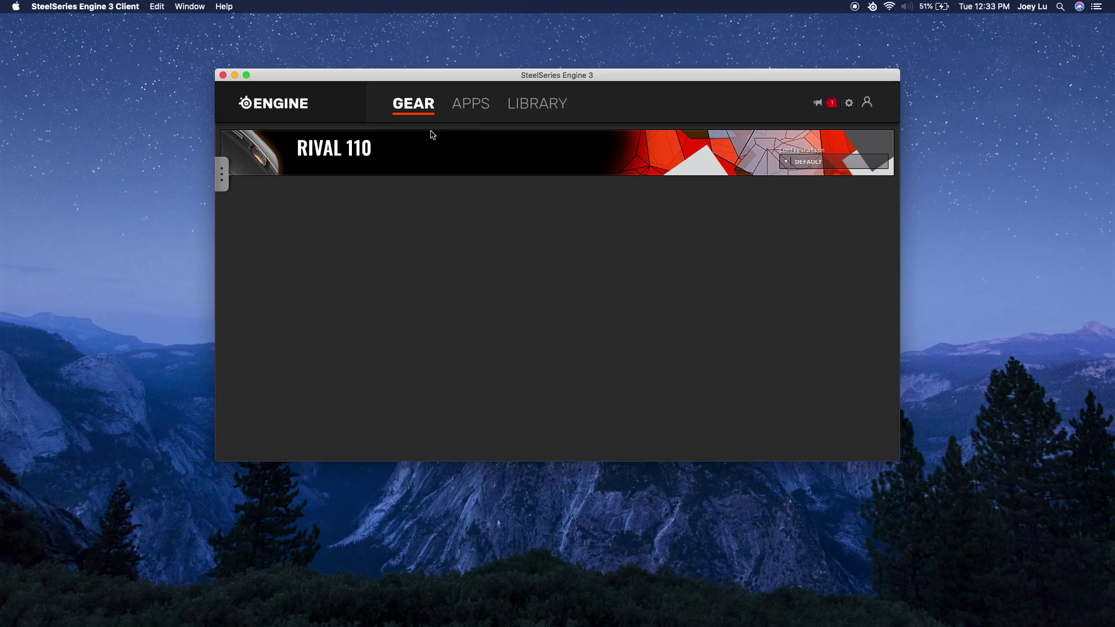
pyautogui.click(482, 172)
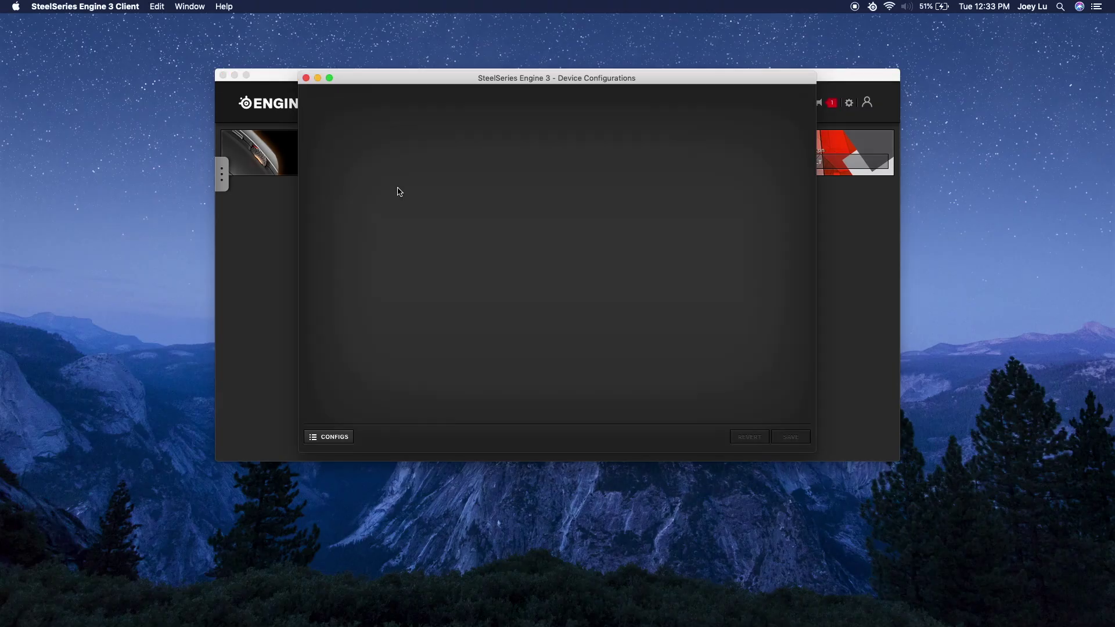
# Step: Refocus Engine, reopen the Rival 110 configuration and launch the Macro Editor
pyautogui.click(229, 304)
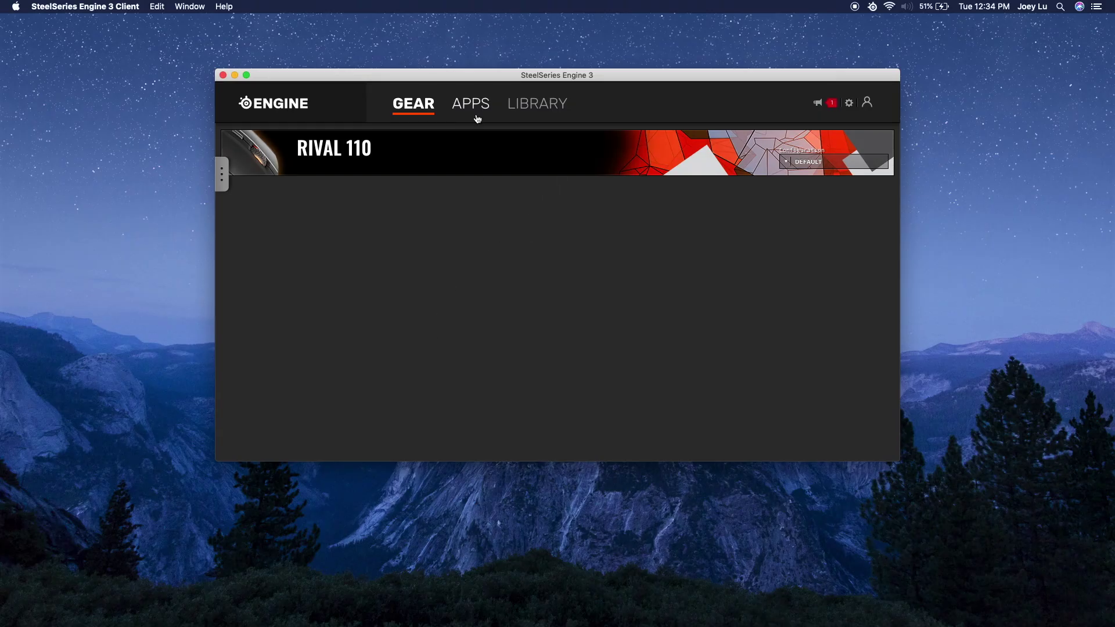
pyautogui.press('super+Tab')
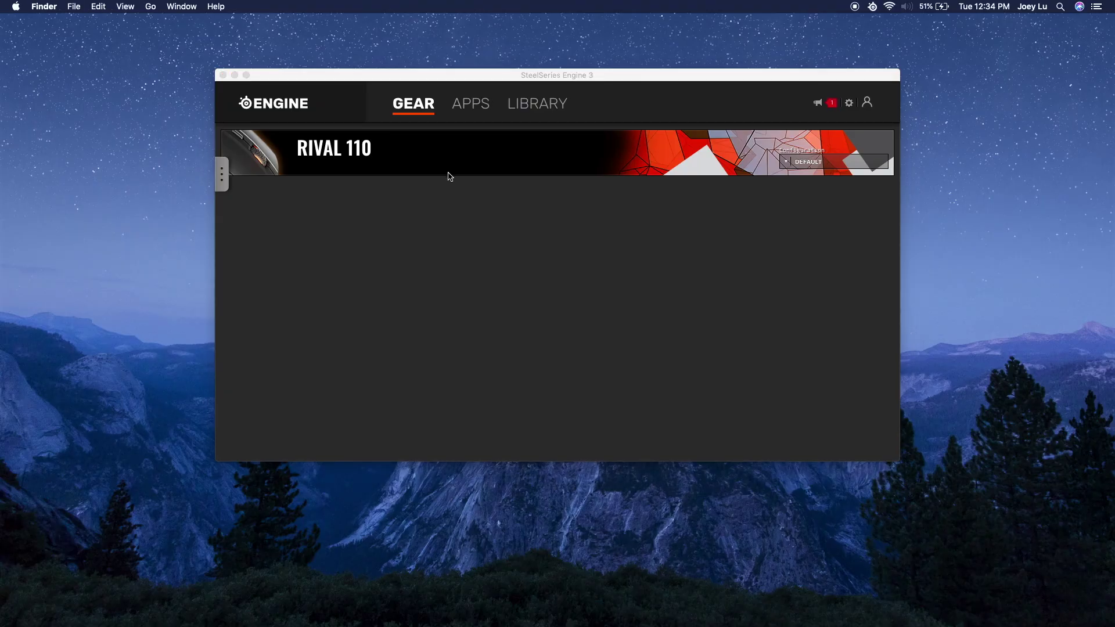
pyautogui.click(449, 177)
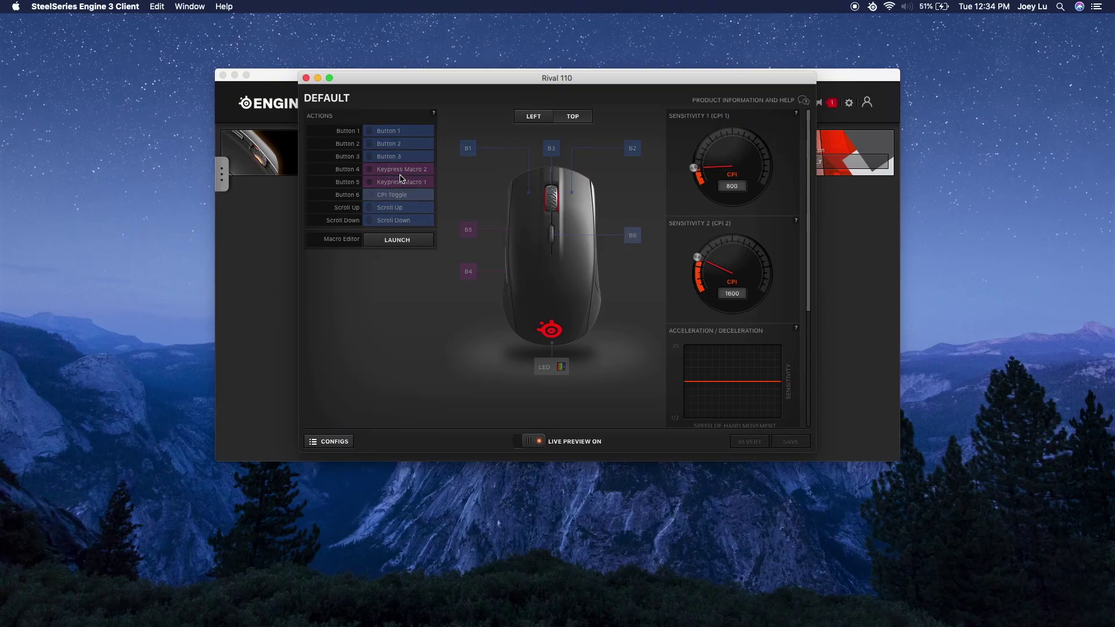
pyautogui.click(407, 241)
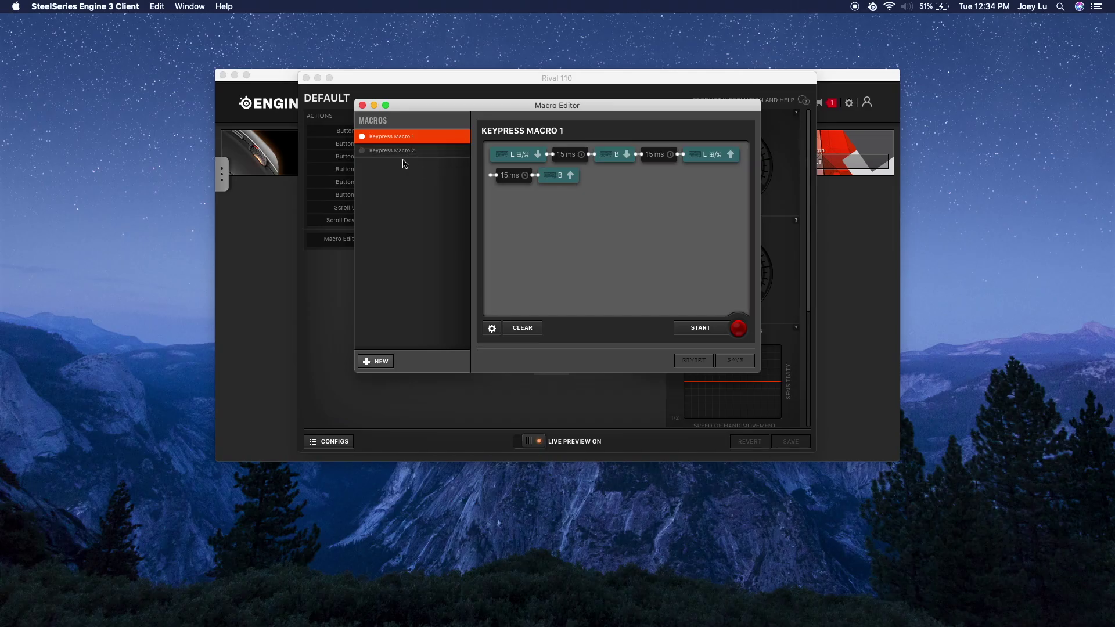
# Step: Close the Macro Editor and bring up Button 3's binding choices
pyautogui.click(361, 105)
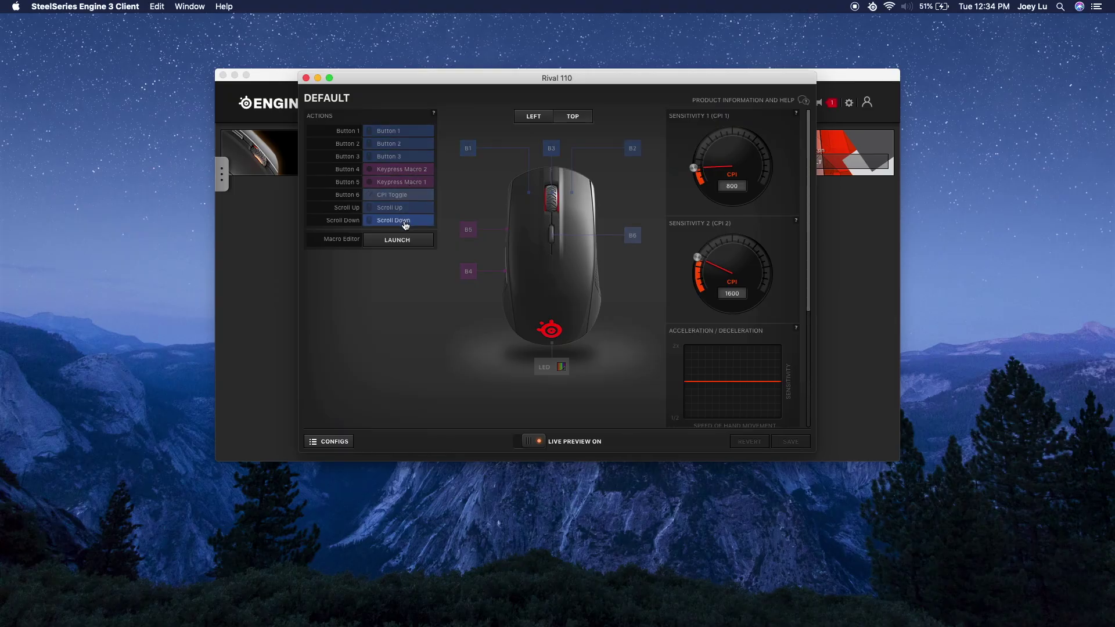
pyautogui.click(427, 155)
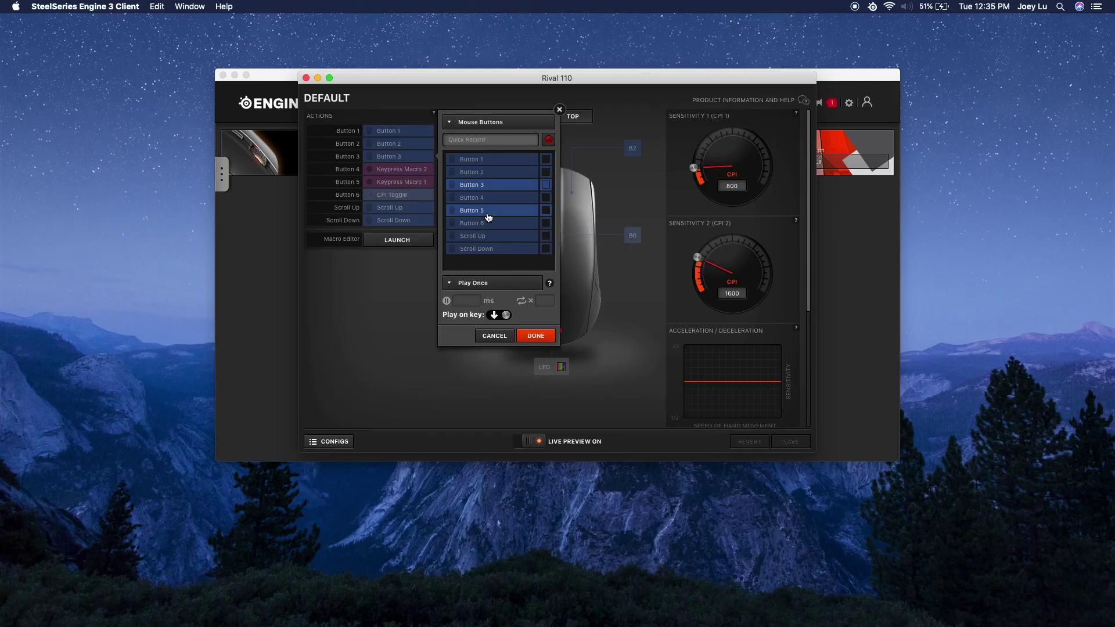
pyautogui.click(492, 237)
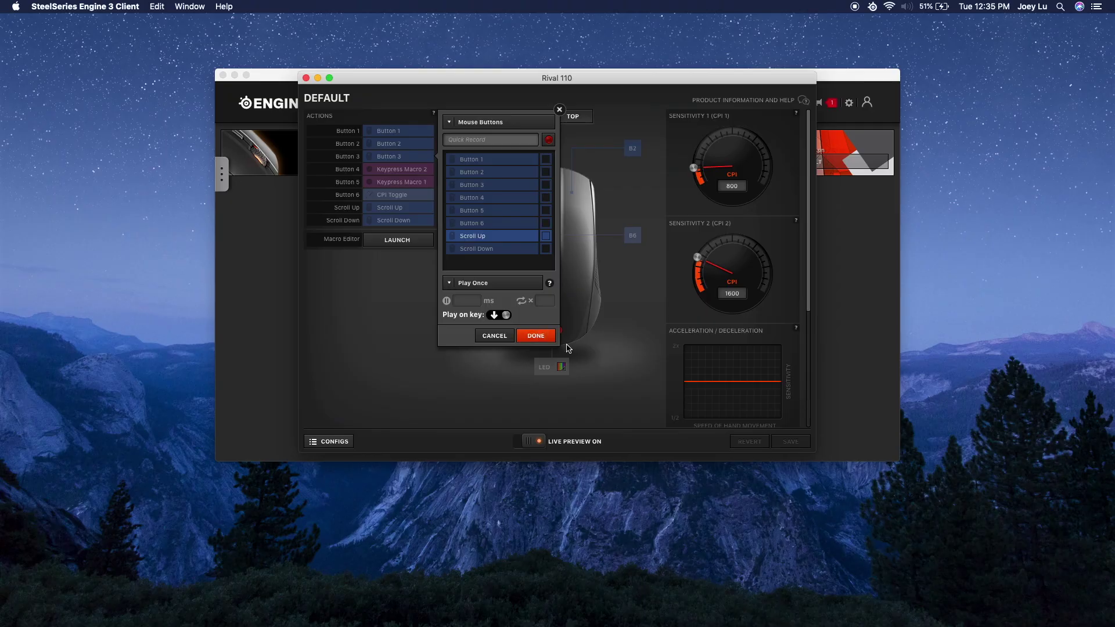
pyautogui.click(490, 342)
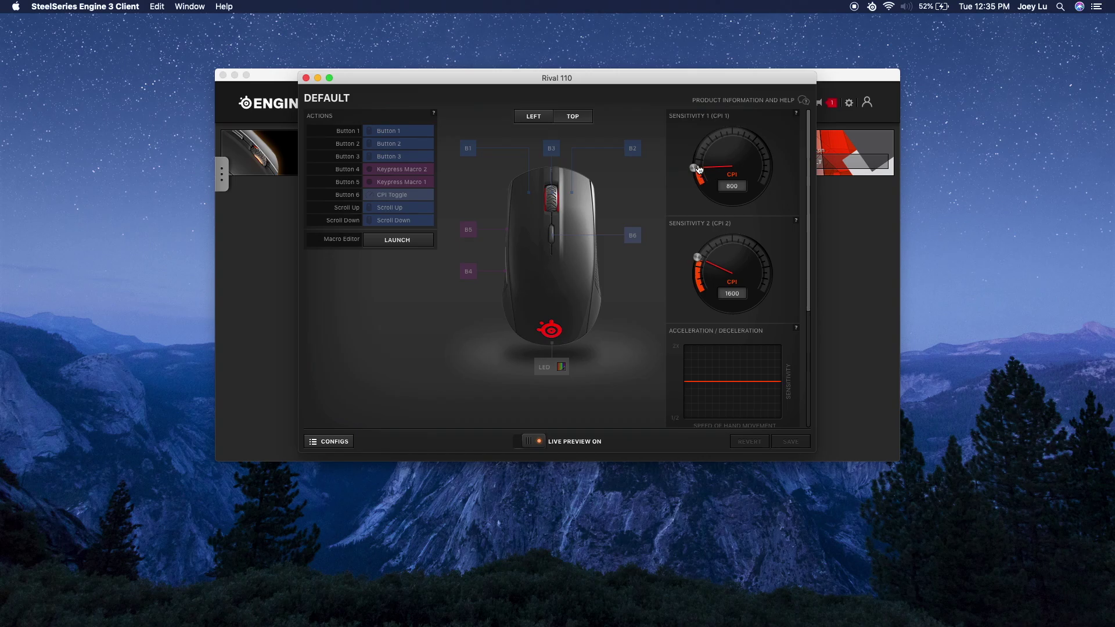
pyautogui.scroll(-3, 713, 262)
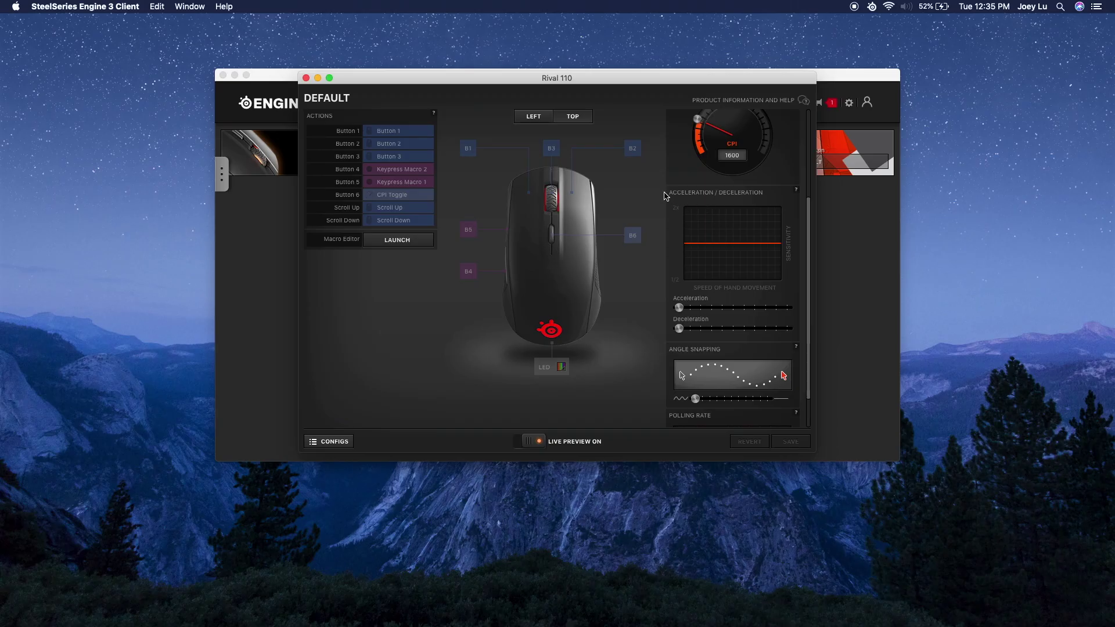
pyautogui.scroll(-1, 714, 216)
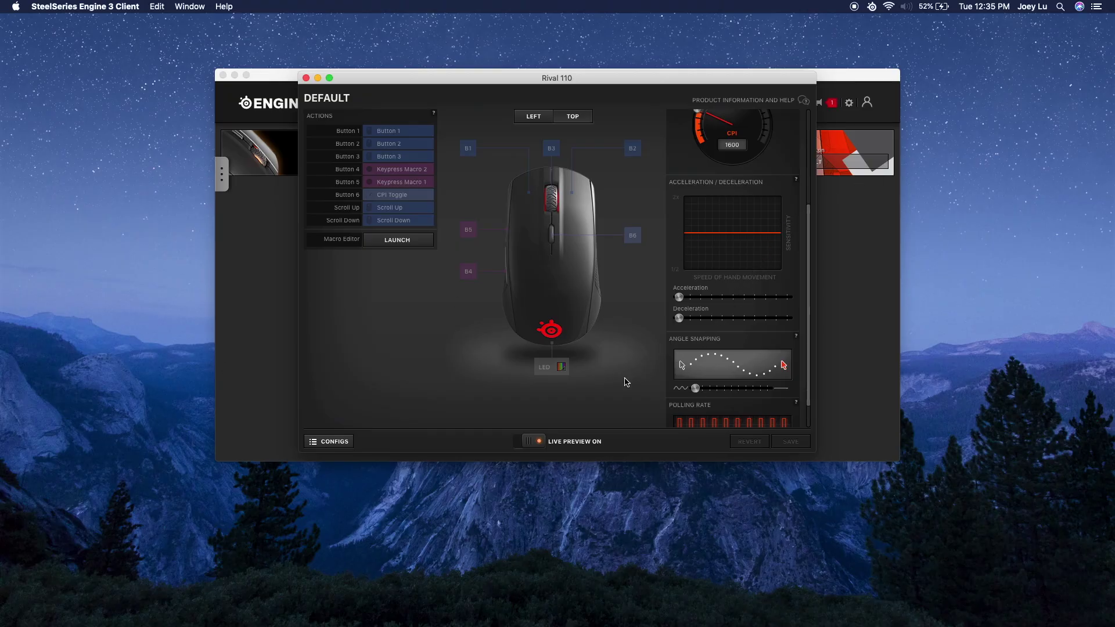
pyautogui.scroll(-2, 699, 351)
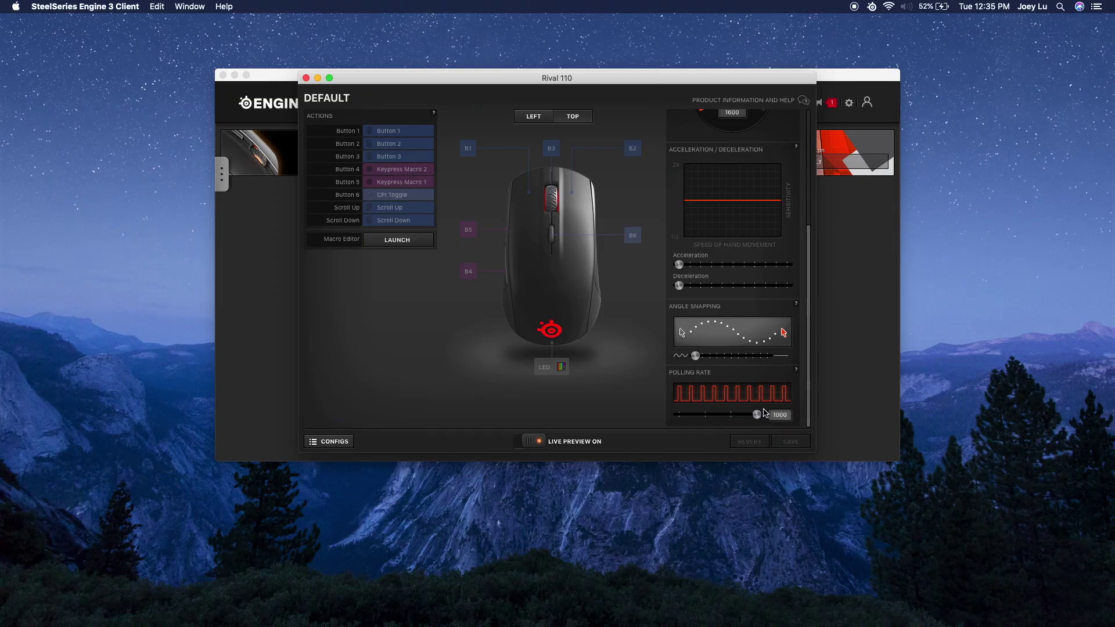
pyautogui.moveTo(763, 418)
pyautogui.mouseDown()
pyautogui.moveTo(684, 416)
pyautogui.moveTo(759, 413)
pyautogui.mouseUp()
pyautogui.scroll(5, 720, 238)
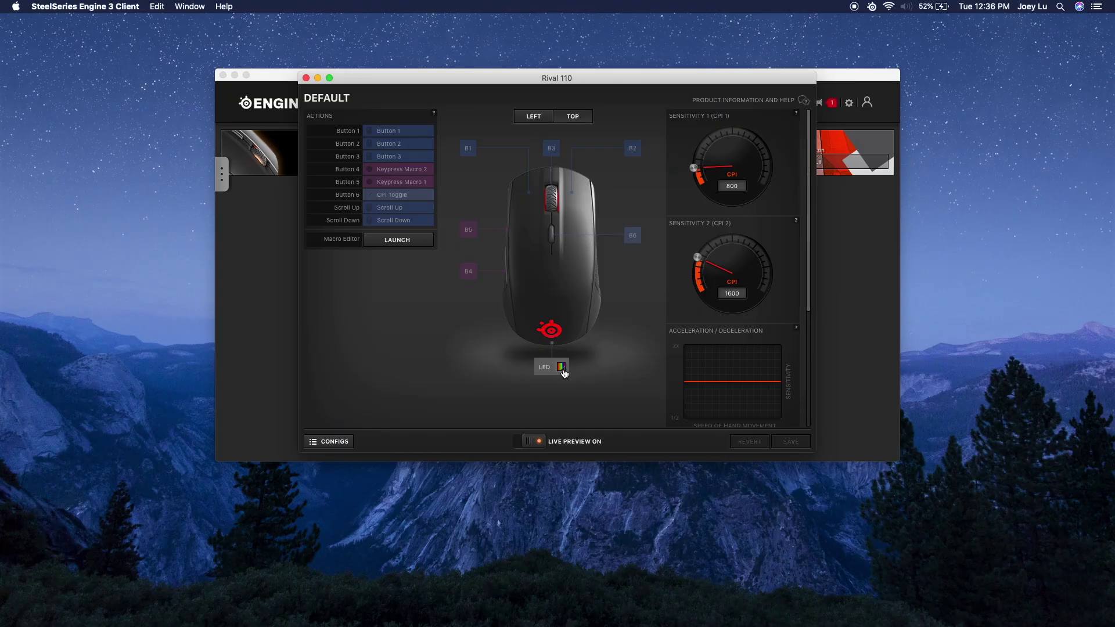
# Step: Preview the Steady, ColorShift, Multi Color Breathe, Single Color Breathe and Off LED effects
pyautogui.click(562, 368)
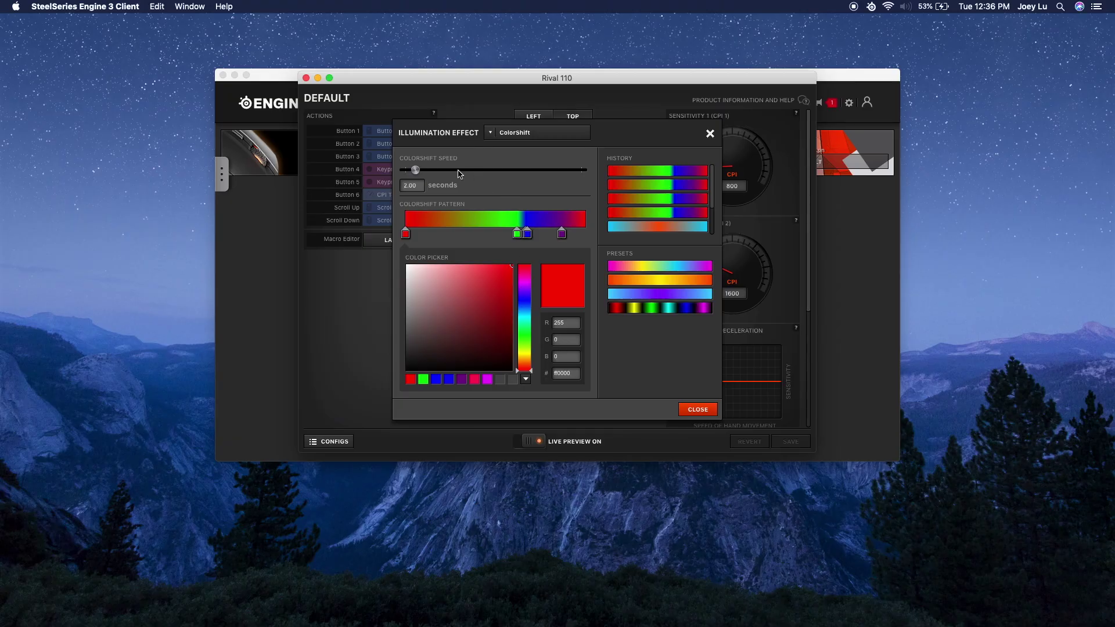
pyautogui.click(503, 134)
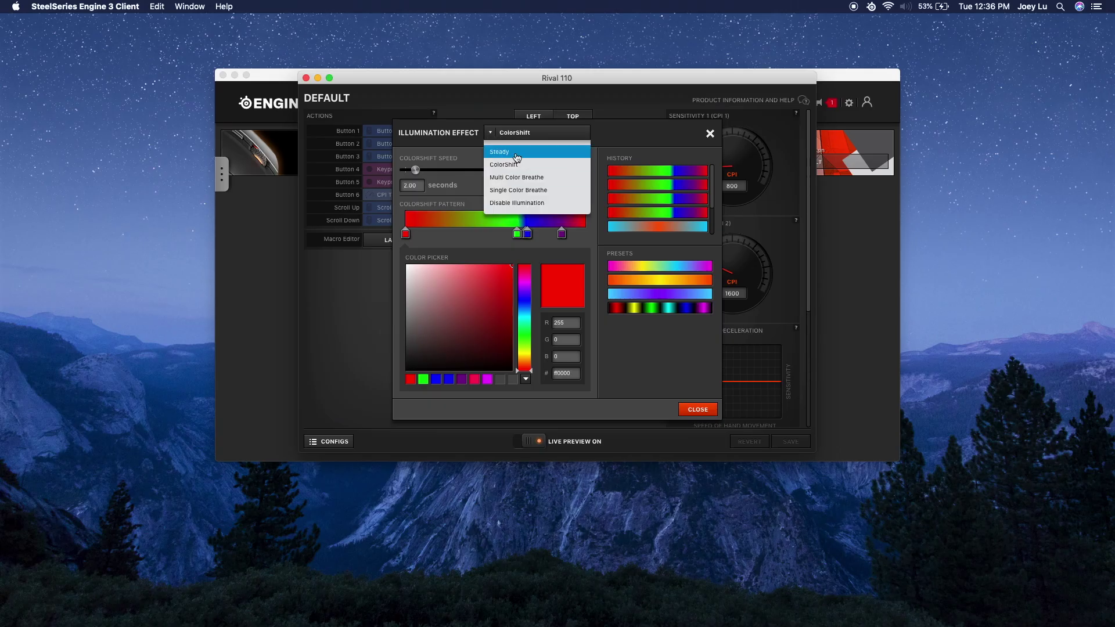
pyautogui.click(516, 157)
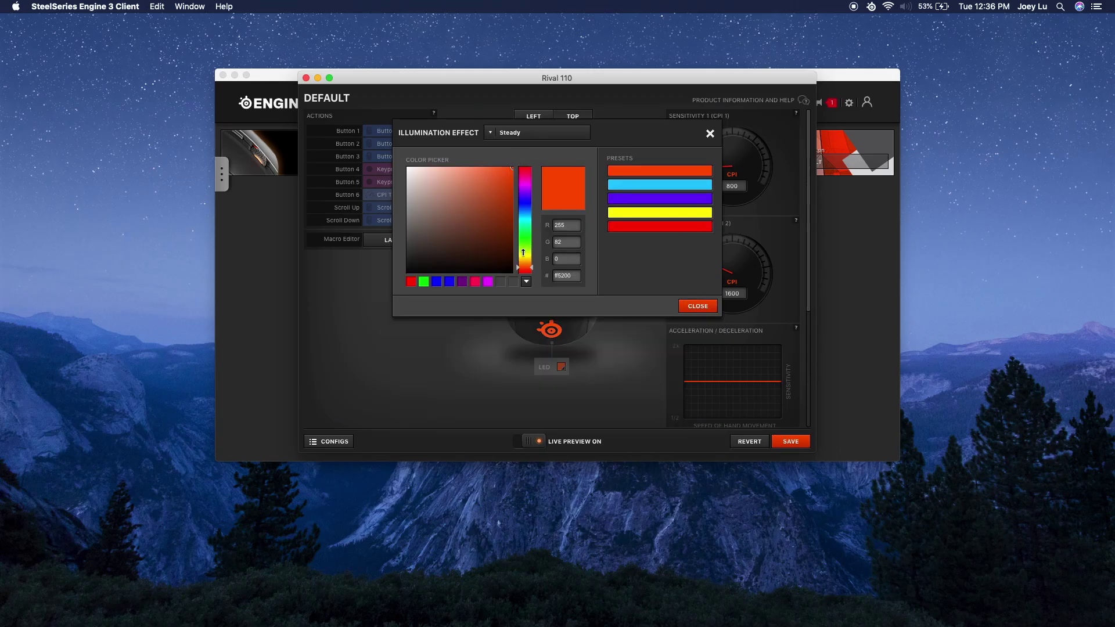
pyautogui.click(533, 133)
pyautogui.click(538, 165)
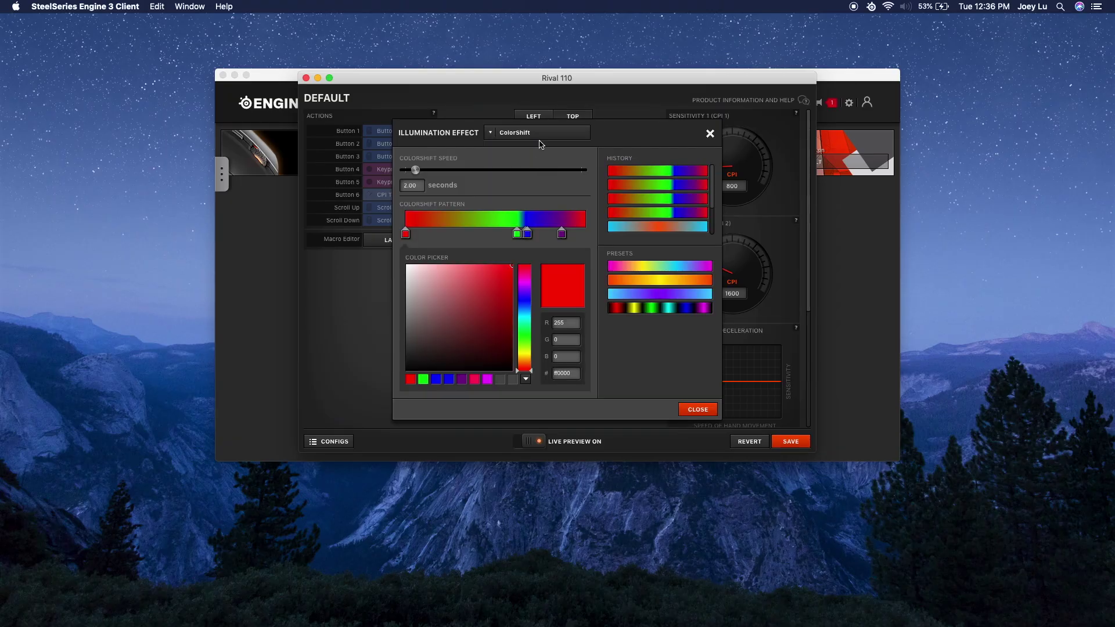
pyautogui.click(540, 135)
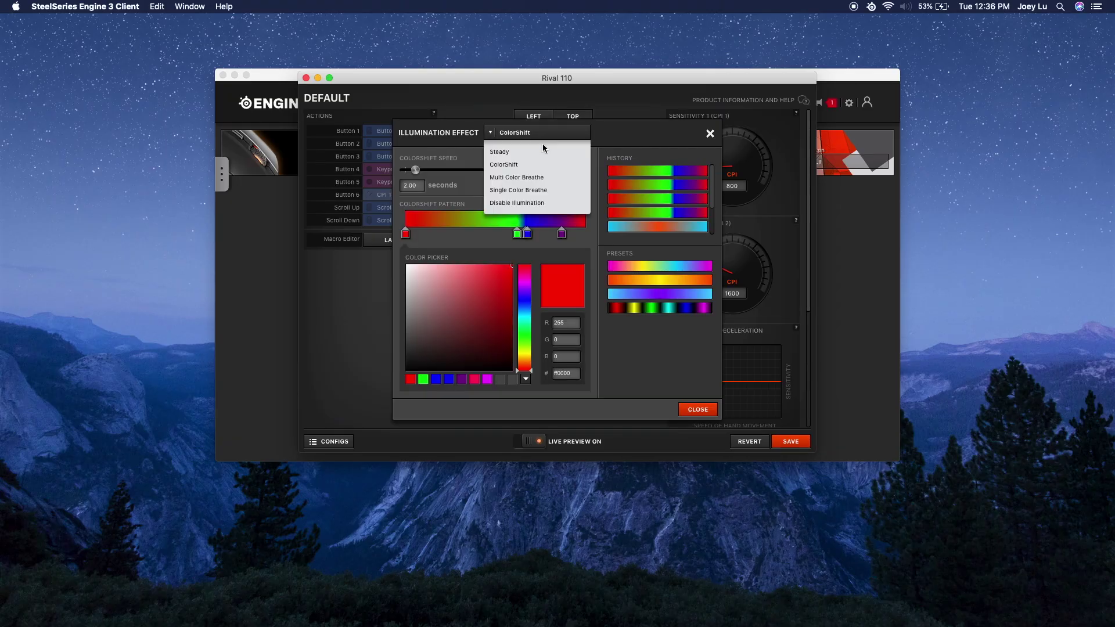
pyautogui.click(541, 180)
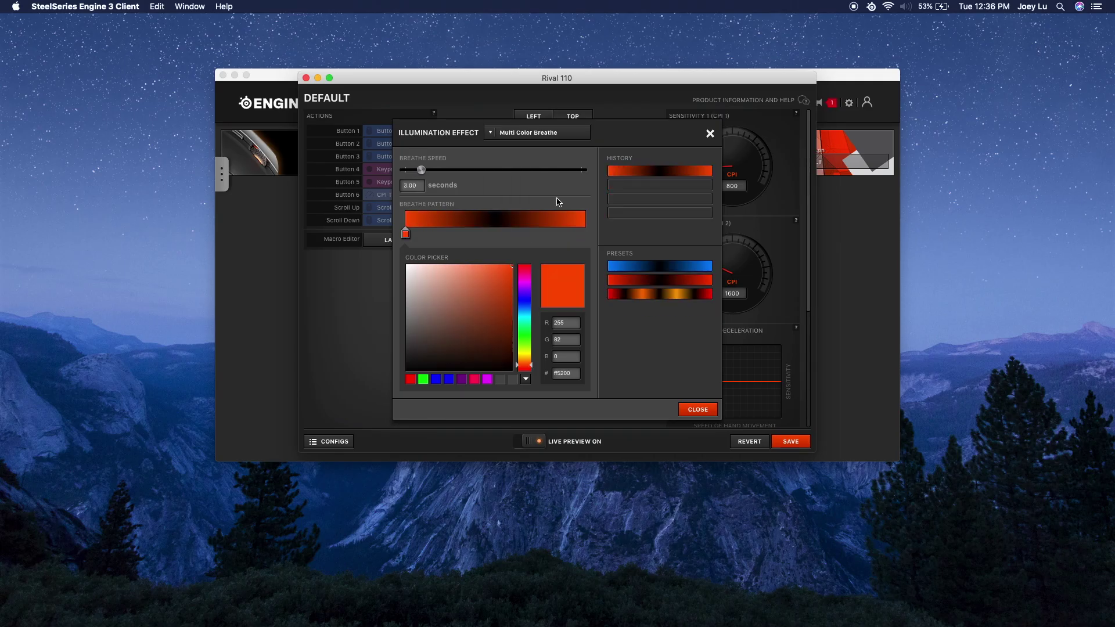
pyautogui.click(539, 137)
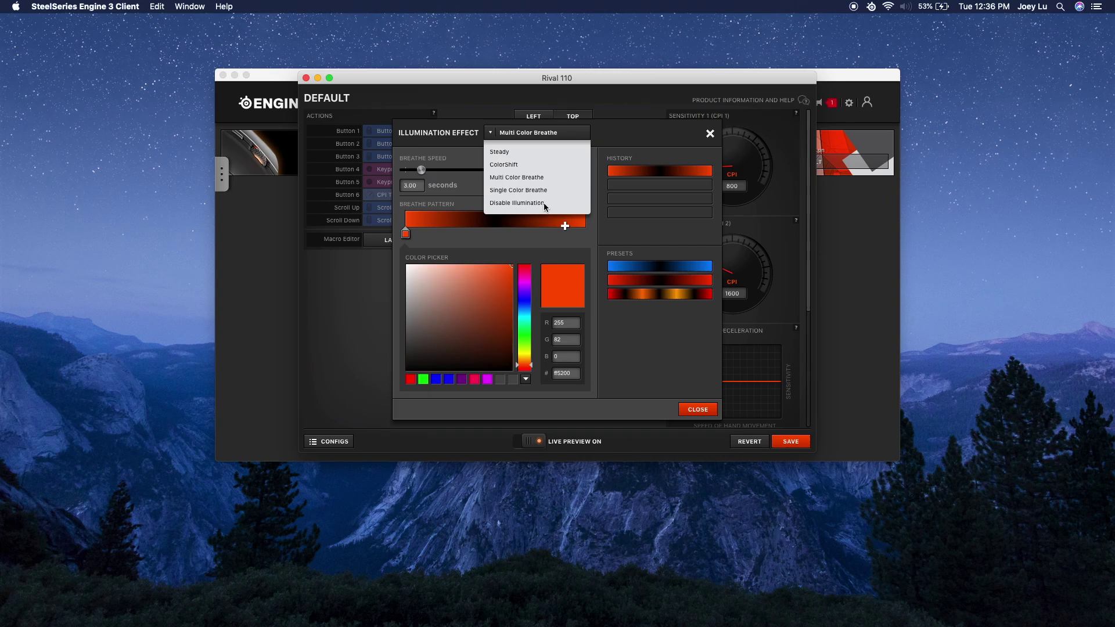
pyautogui.click(541, 193)
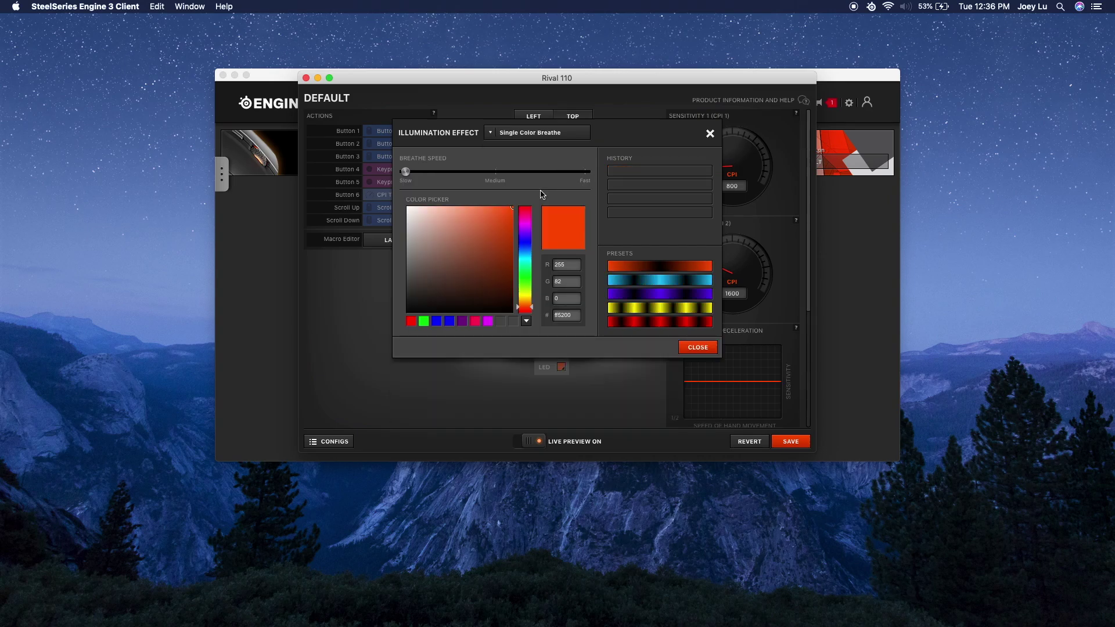
pyautogui.click(539, 139)
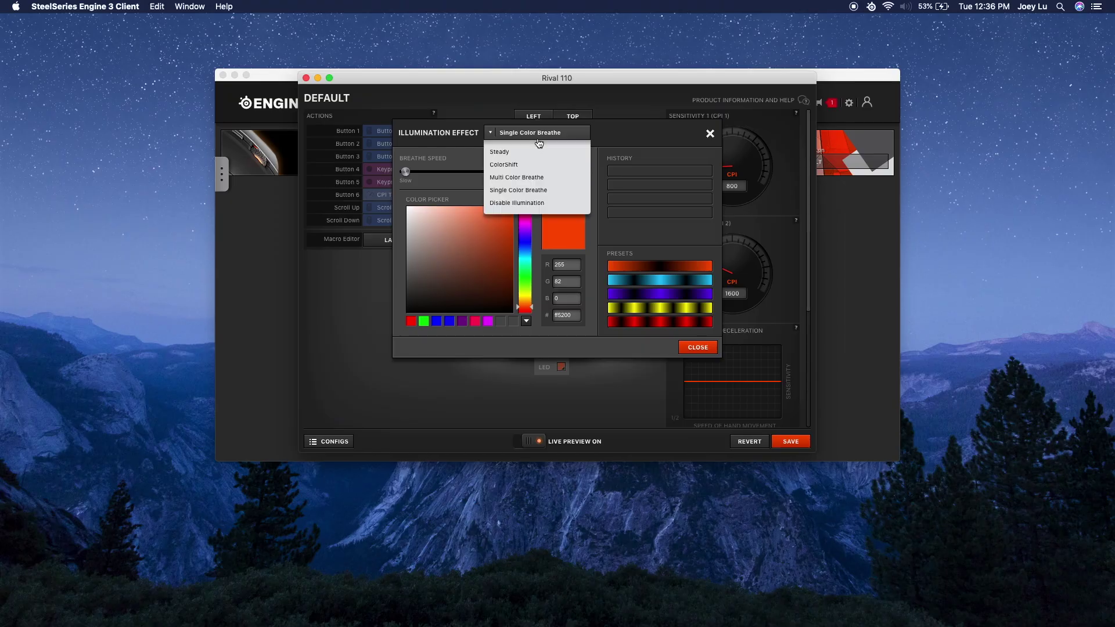
pyautogui.click(535, 202)
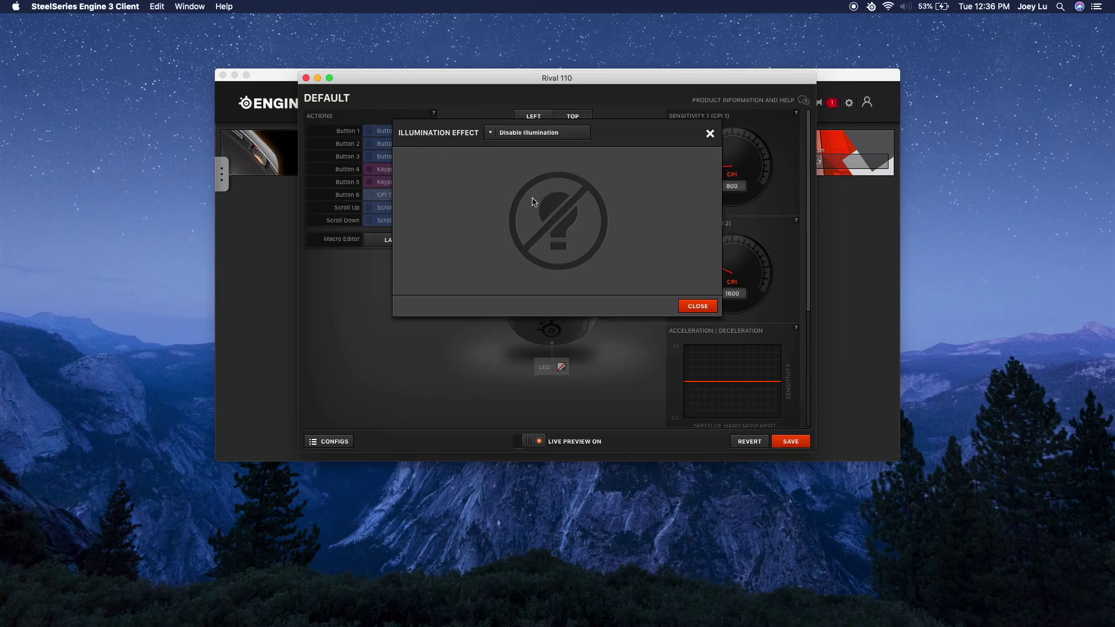
# Step: Choose ColorShift as the LED illumination effect and save the mouse configuration
pyautogui.click(517, 134)
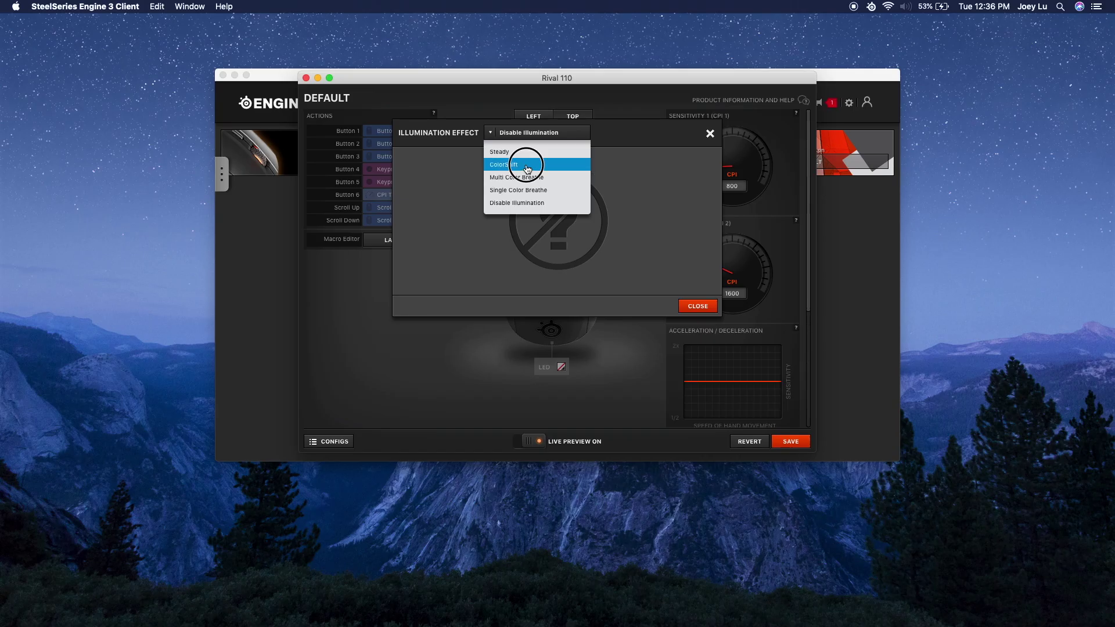
pyautogui.click(510, 164)
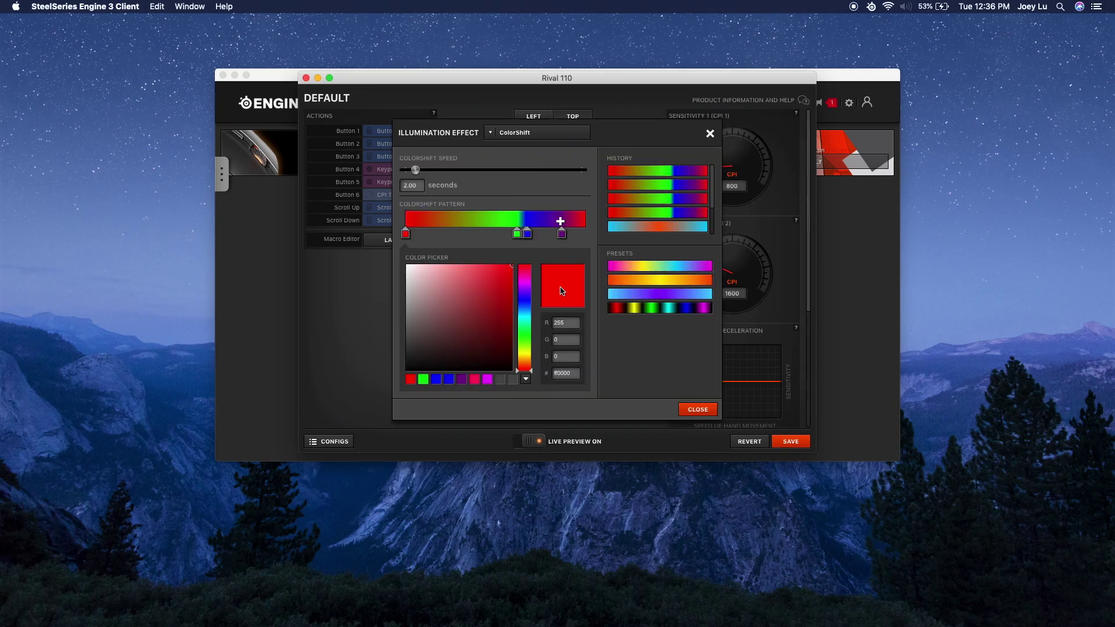
pyautogui.click(694, 412)
pyautogui.click(778, 444)
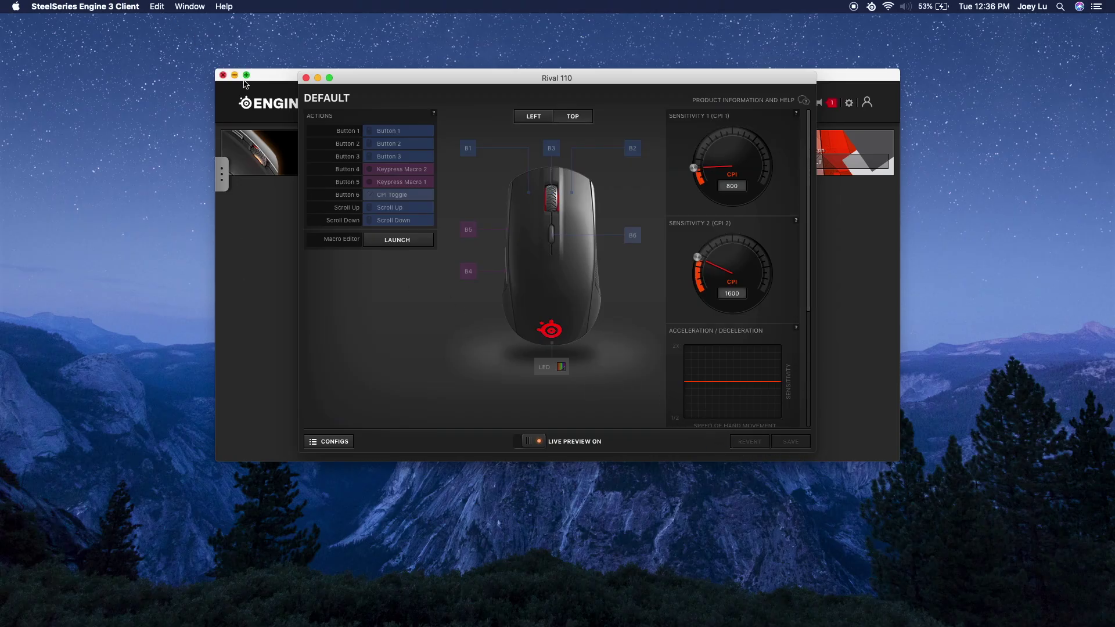
# Step: Close the Rival 110 window, go to APPS and open PrismSync's configuration
pyautogui.click(306, 77)
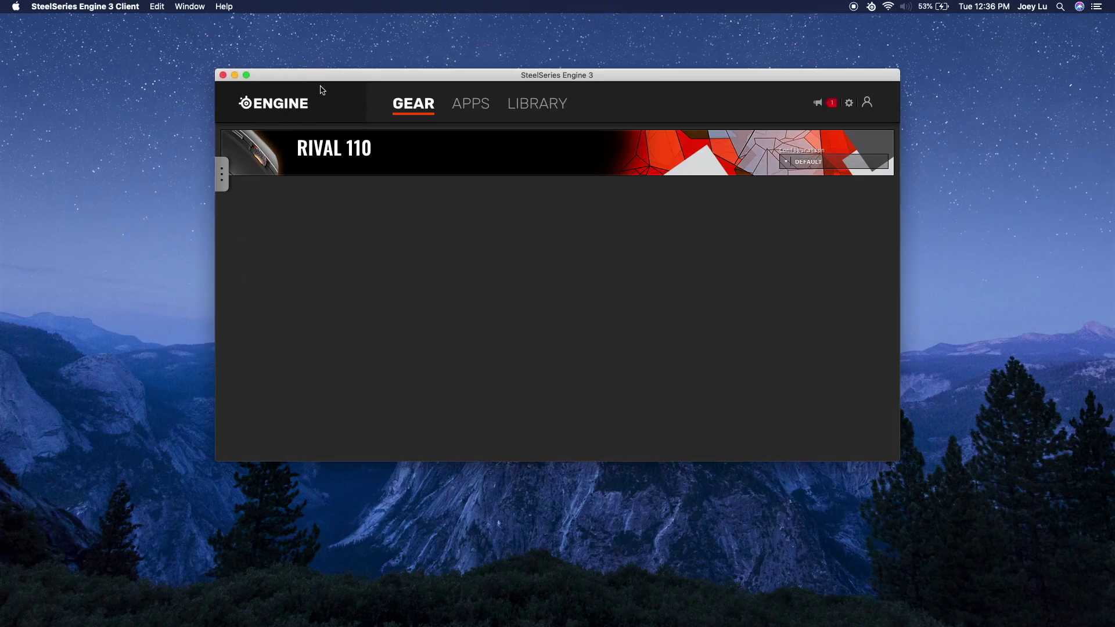
pyautogui.click(471, 106)
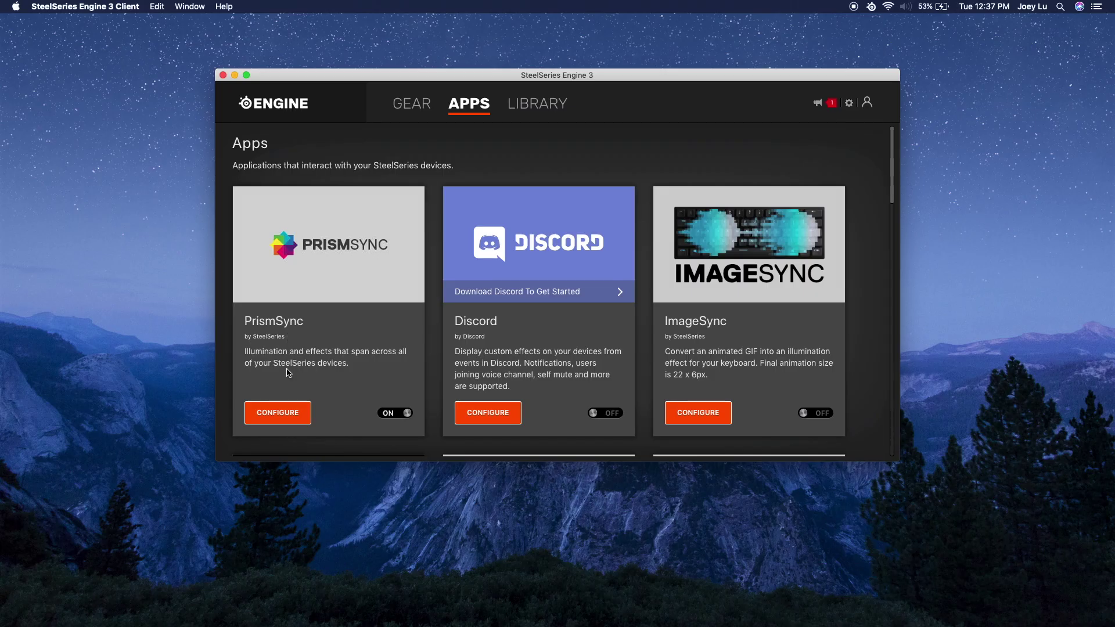
pyautogui.click(285, 413)
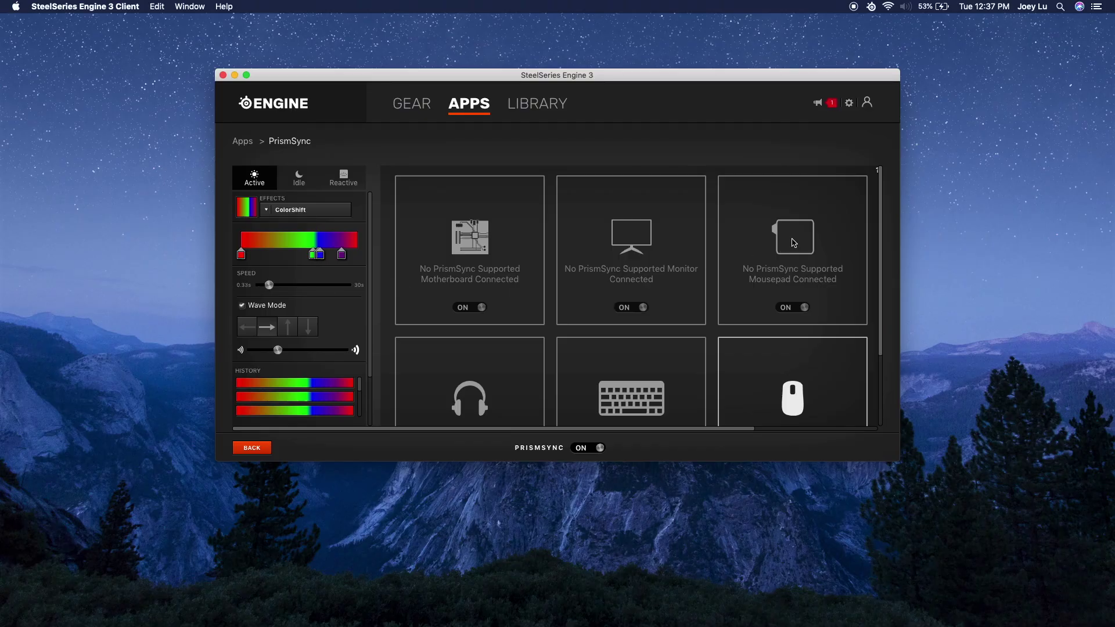
# Step: Switch PrismSync's Mouse toggle on and keep ColorShift as the effect
pyautogui.scroll(-3, 793, 348)
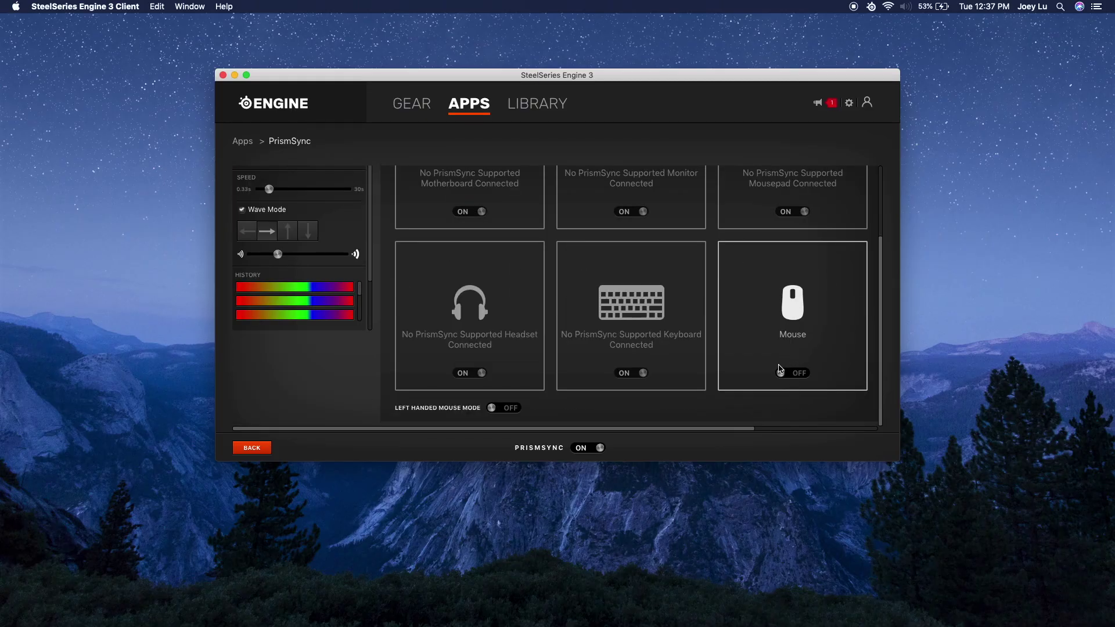
pyautogui.click(787, 372)
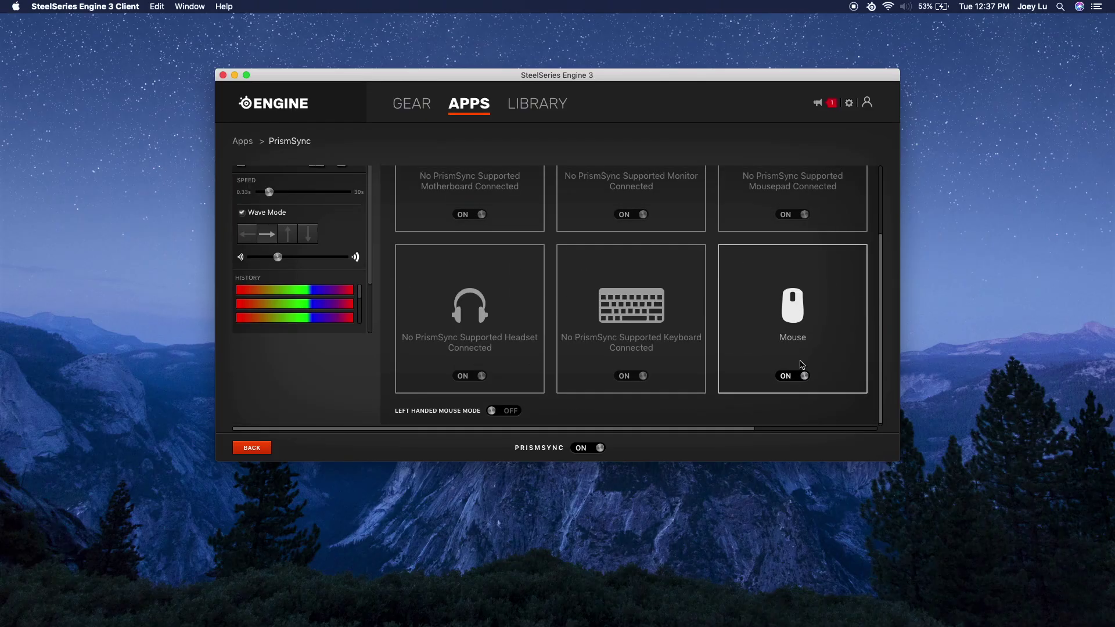
pyautogui.scroll(3, 755, 377)
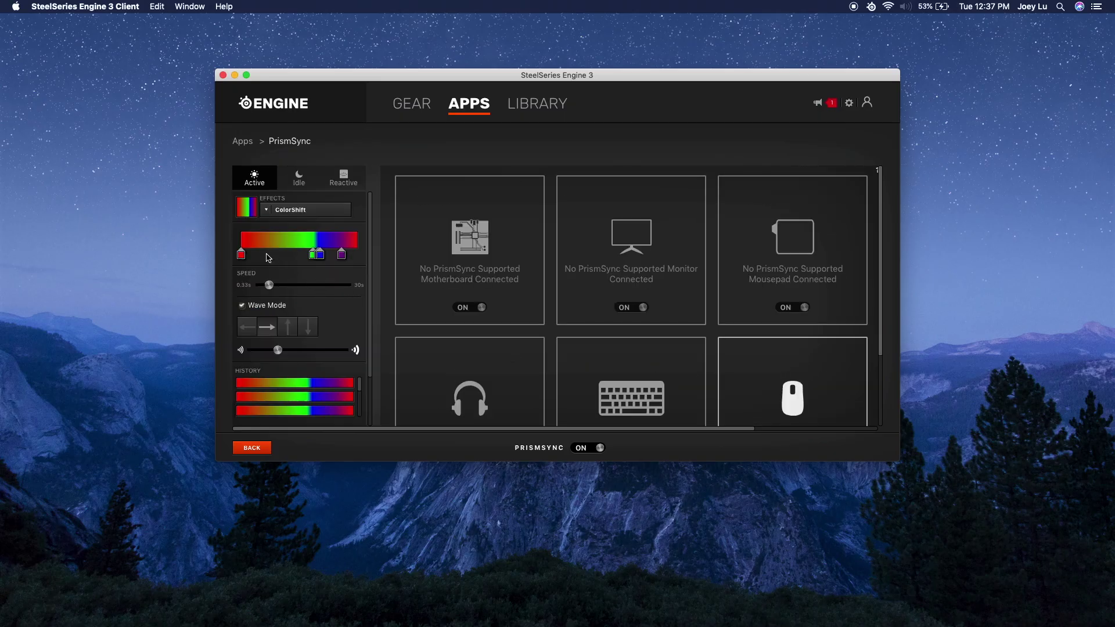
pyautogui.click(278, 212)
pyautogui.click(406, 197)
# Step: Browse the Idle and Reactive tabs, apply two History patterns, and return to Apps
pyautogui.click(299, 180)
pyautogui.click(331, 180)
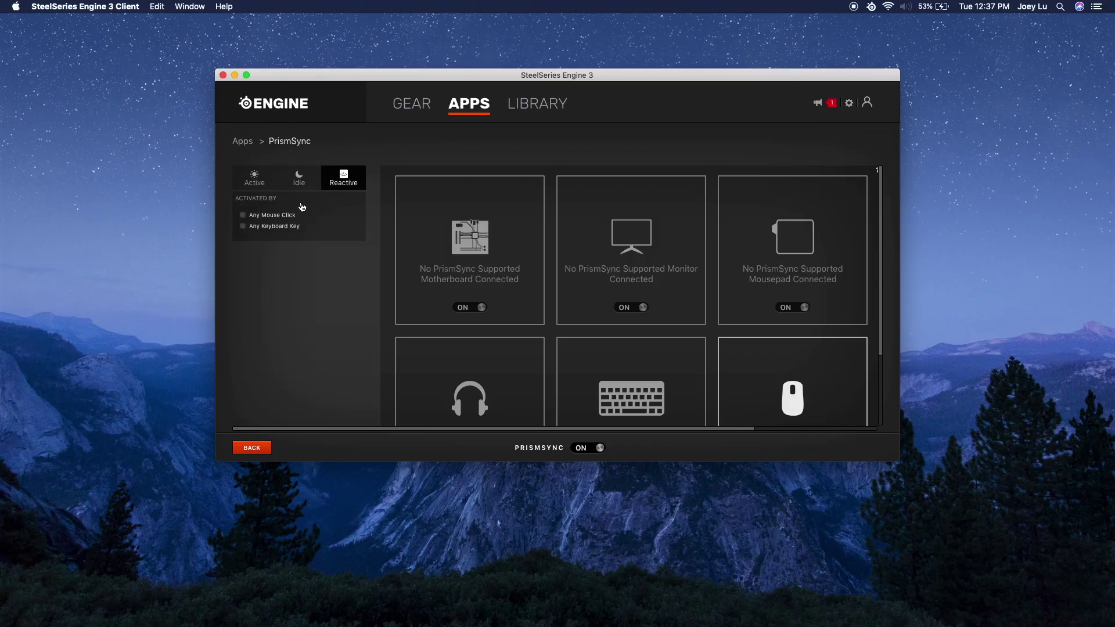
pyautogui.click(250, 178)
pyautogui.scroll(-10, 273, 279)
pyautogui.scroll(-2, 279, 315)
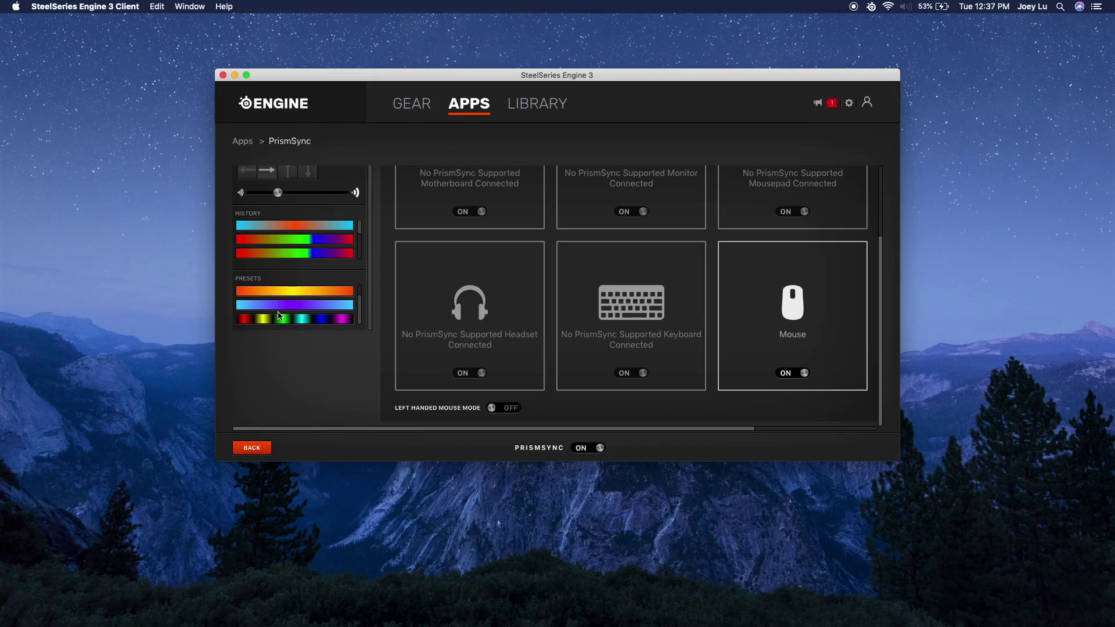
pyautogui.scroll(2, 279, 316)
pyautogui.click(295, 225)
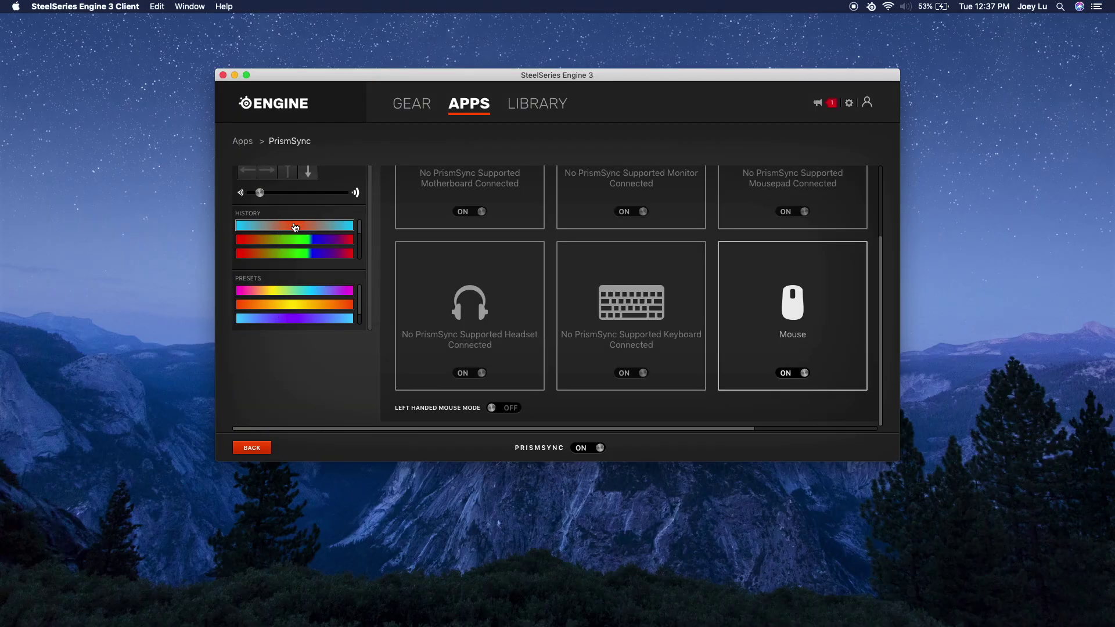
pyautogui.click(294, 241)
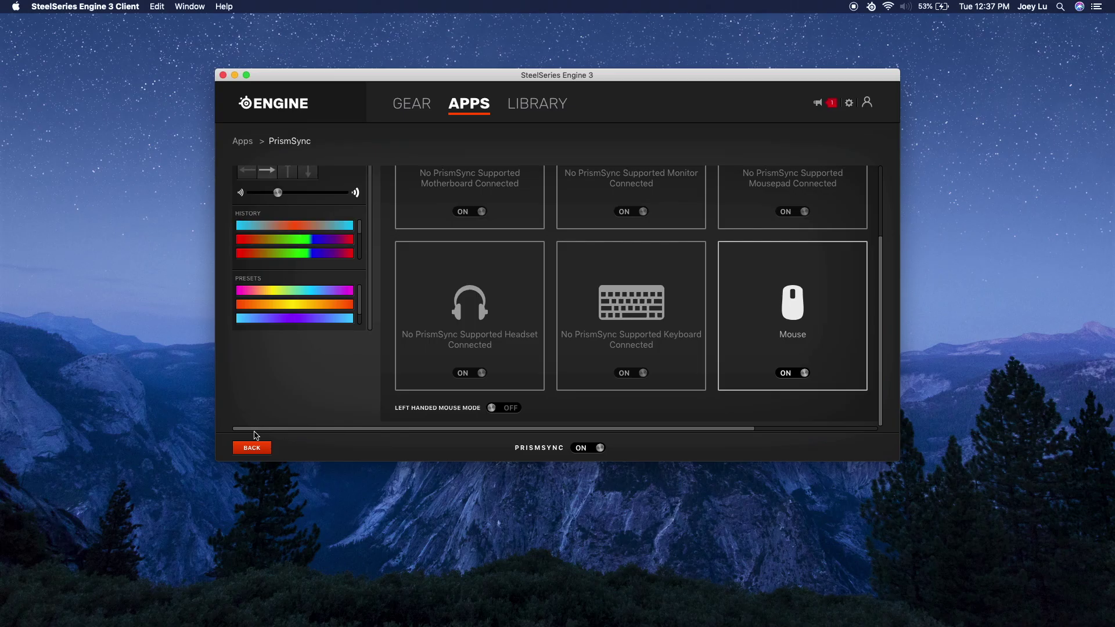
pyautogui.click(261, 452)
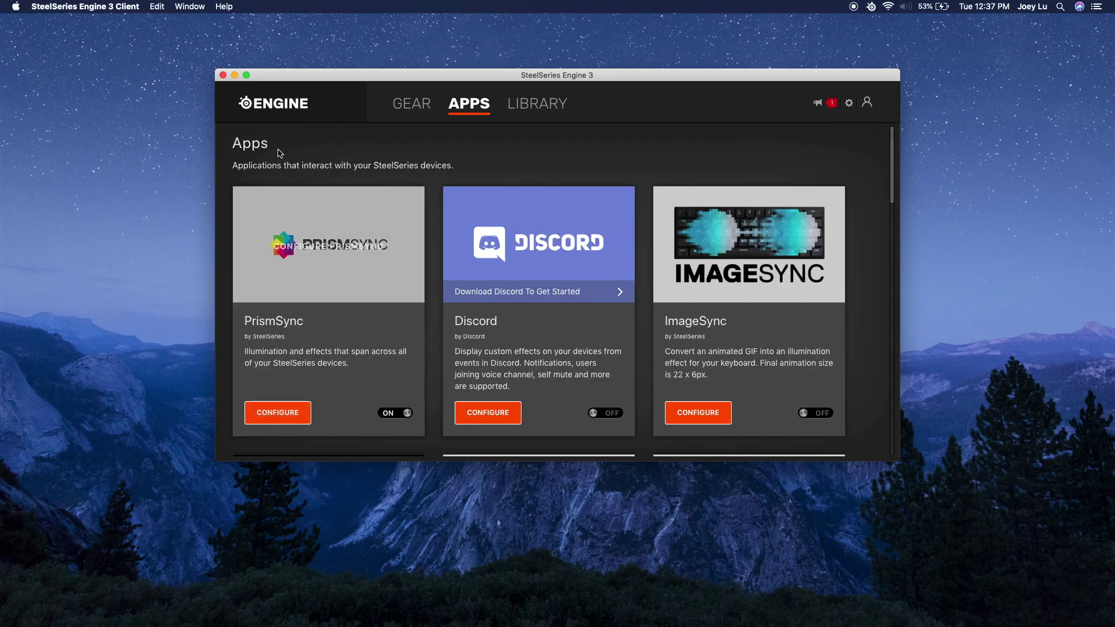
# Step: Close the SteelSeries Engine 3 window, leaving the empty desktop
pyautogui.click(222, 75)
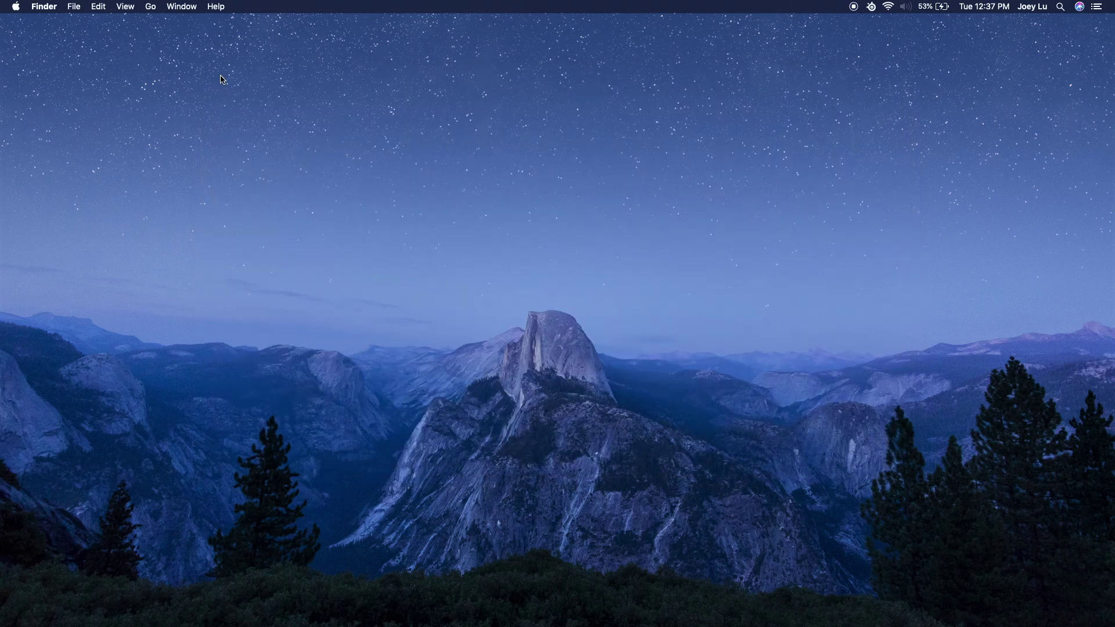